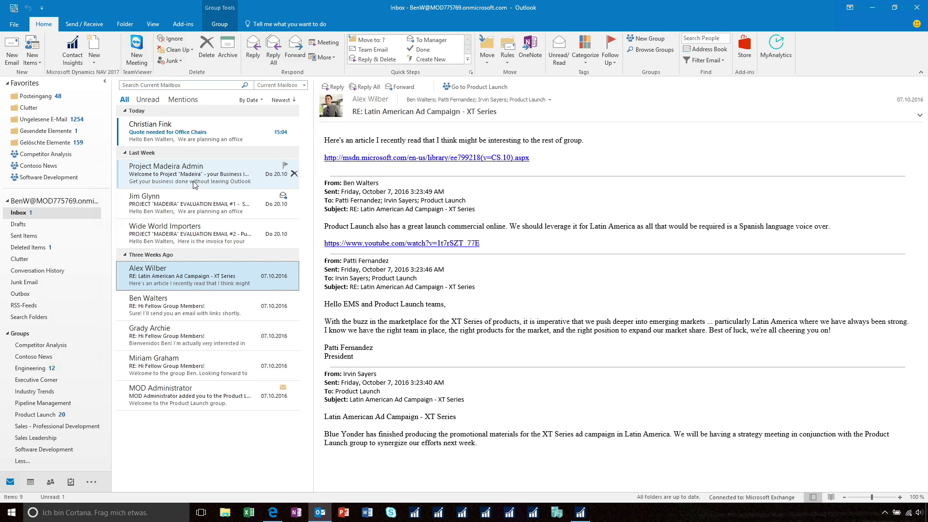
Open the Coho Winery office chairs quote email, review its overdue chart, and list new sales document types.
{"action": "left_click", "coordinate": [175, 141]}
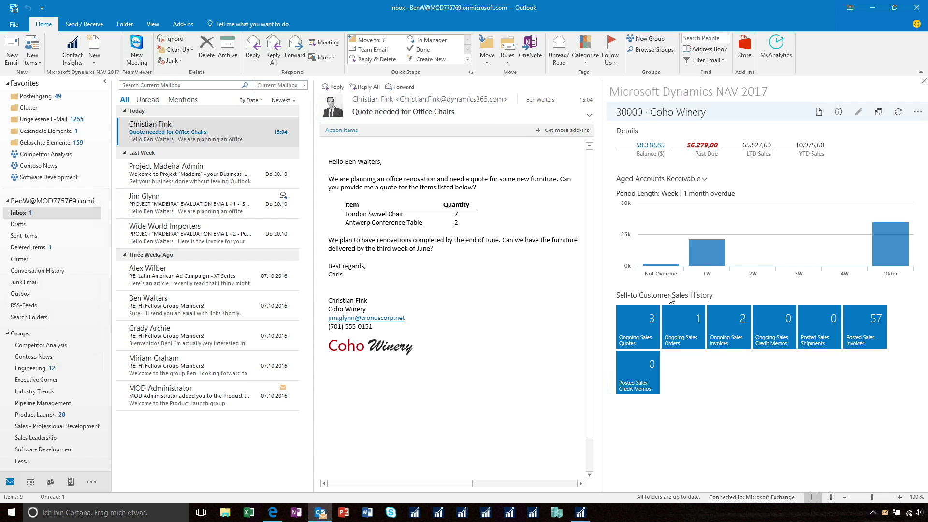
{"action": "mouse_move", "coordinate": [699, 248]}
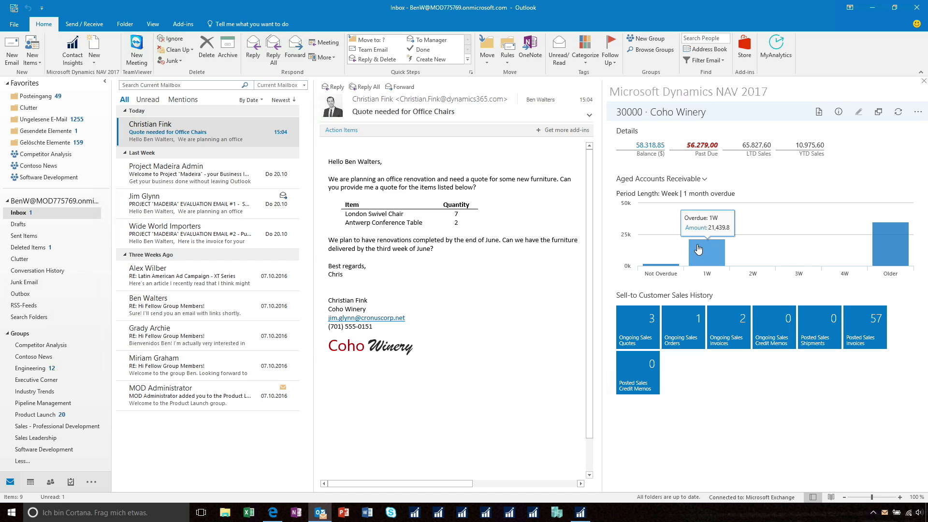
{"action": "mouse_move", "coordinate": [888, 230]}
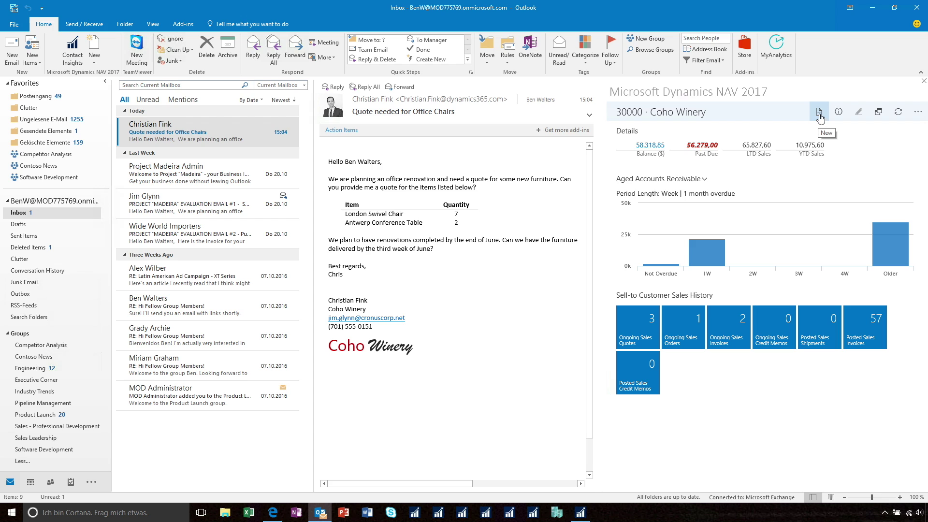
{"action": "left_click", "coordinate": [819, 114]}
Create a Coho Winery sales quote with 7 LONDON swivel chairs and 2 ANTWERP conference tables.
{"action": "left_click", "coordinate": [718, 182]}
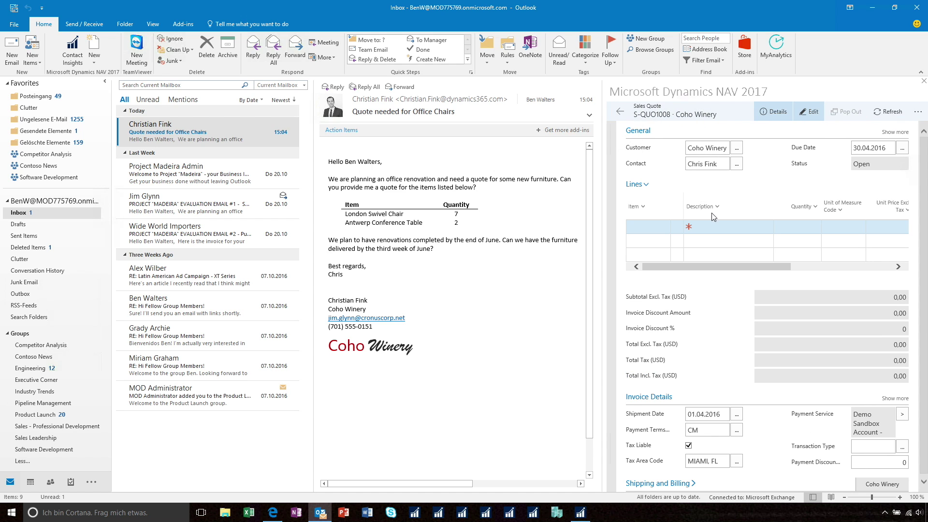
{"action": "left_click", "coordinate": [713, 226]}
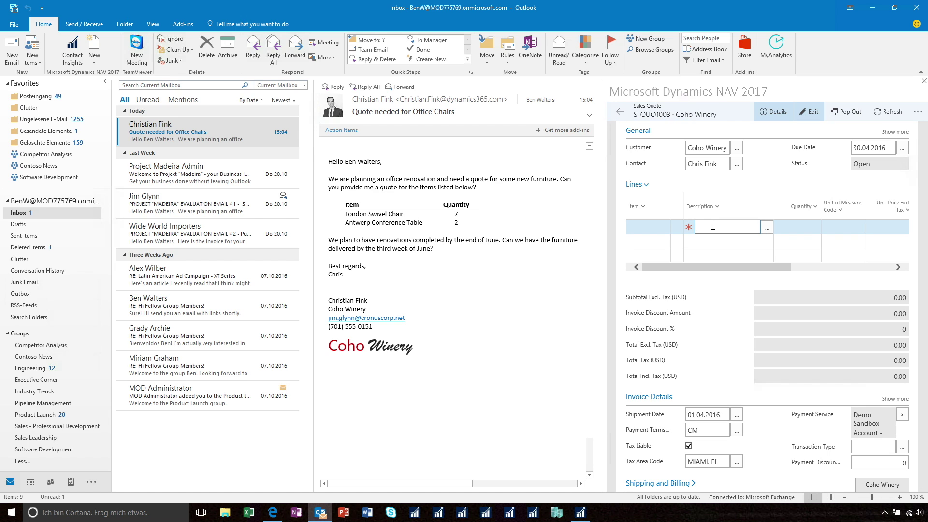
{"action": "type", "text": "london"}
{"action": "key", "text": "Tab"}
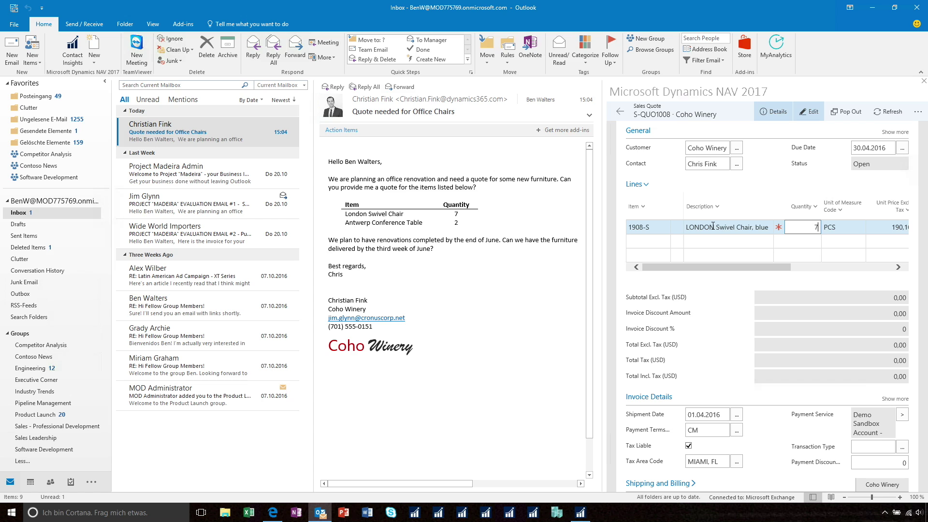
{"action": "left_click", "coordinate": [713, 241]}
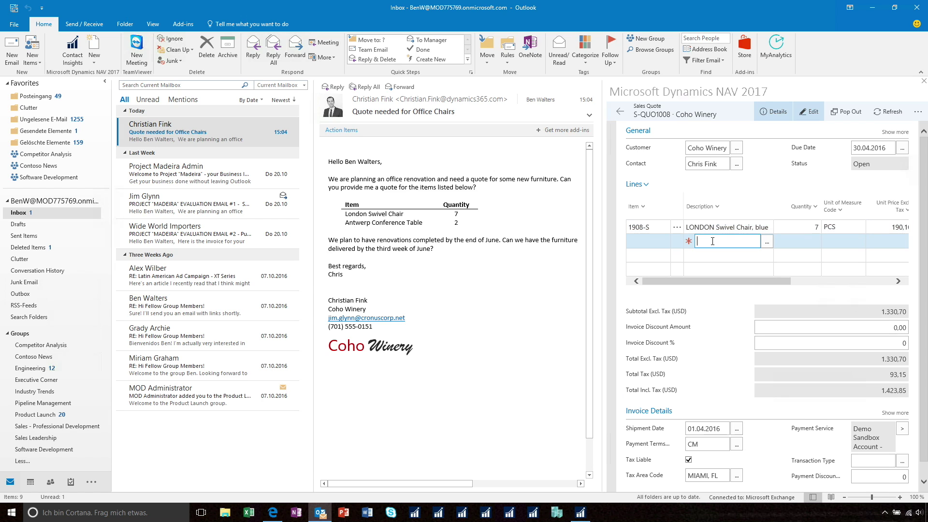
{"action": "type", "text": "antwerp"}
{"action": "key", "text": "Tab"}
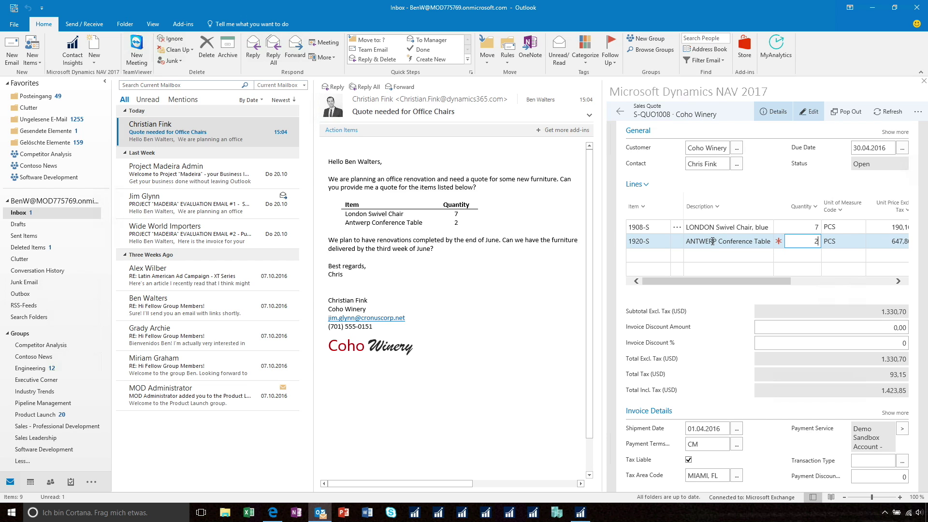
{"action": "key", "text": "Return"}
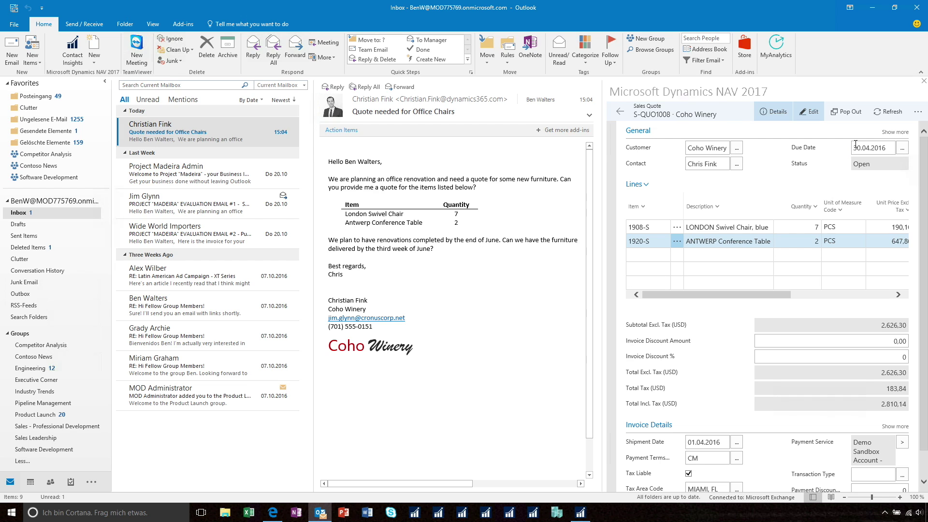
Email sales quote S-QUO1008 as a reply and preview the attached quote PDF before returning.
{"action": "left_click", "coordinate": [916, 114]}
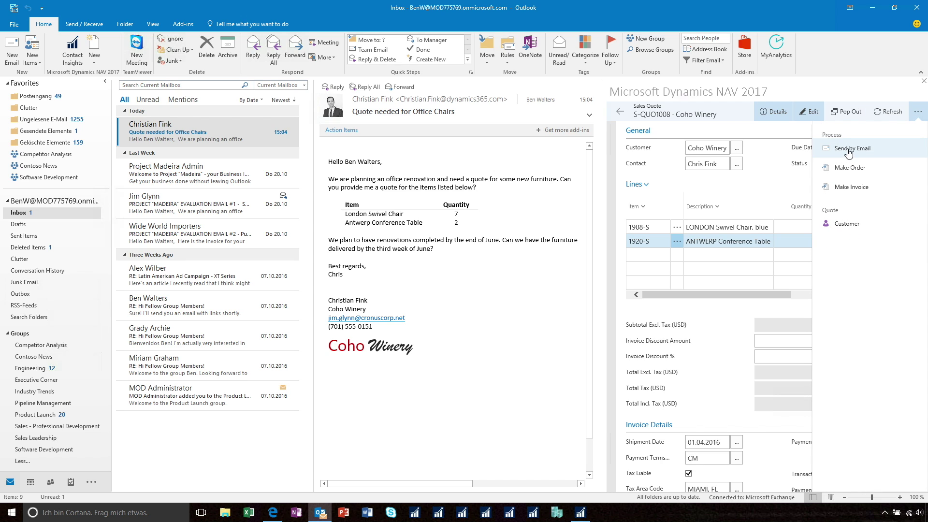
{"action": "left_click", "coordinate": [849, 150]}
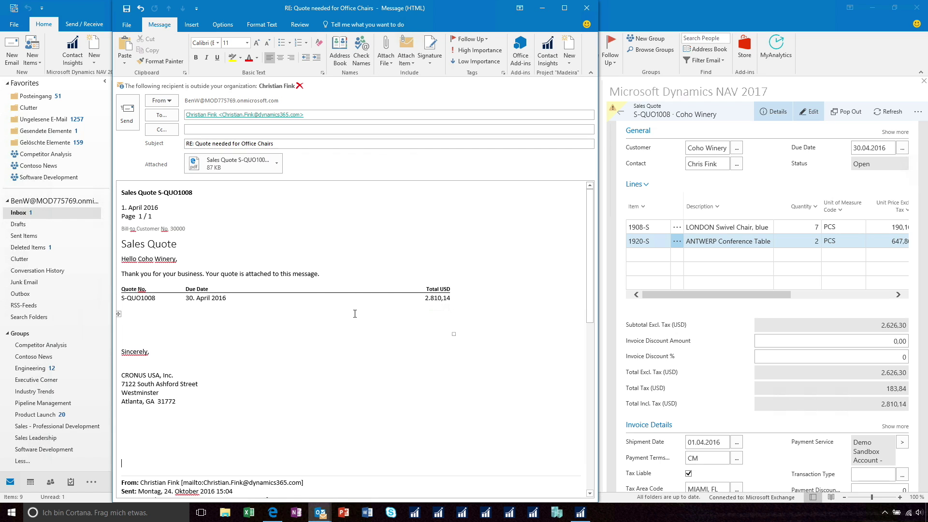
{"action": "double_click", "coordinate": [213, 166]}
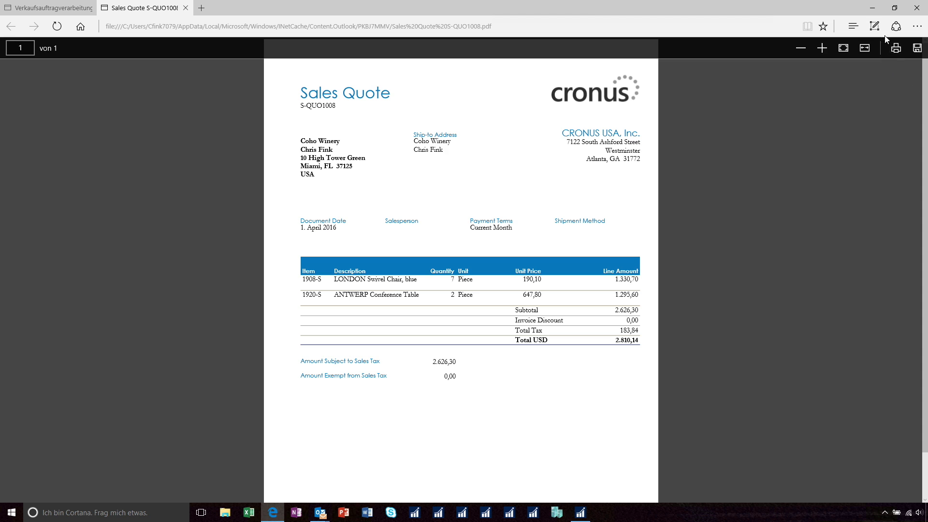
{"action": "left_click", "coordinate": [872, 8]}
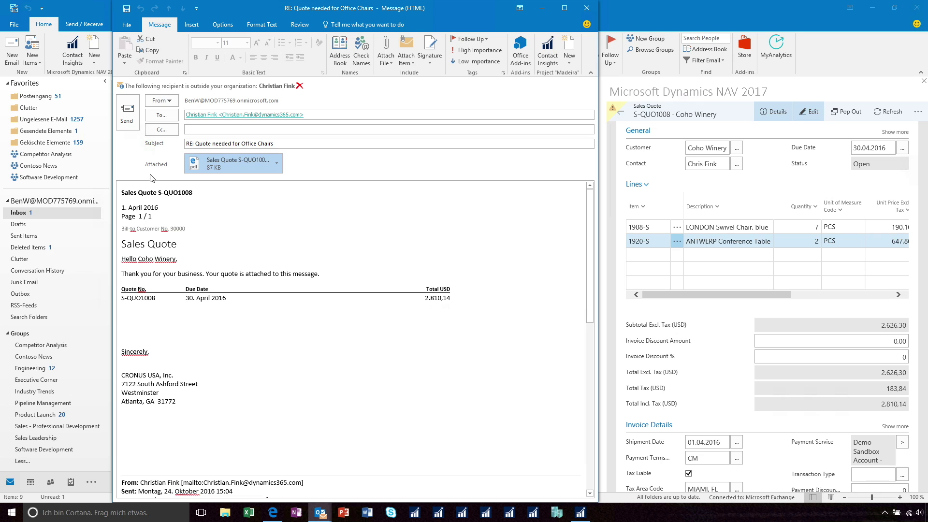
Send the 'RE: Quote needed for Office Chairs' reply with the quote PDF attached.
{"action": "left_click", "coordinate": [126, 116]}
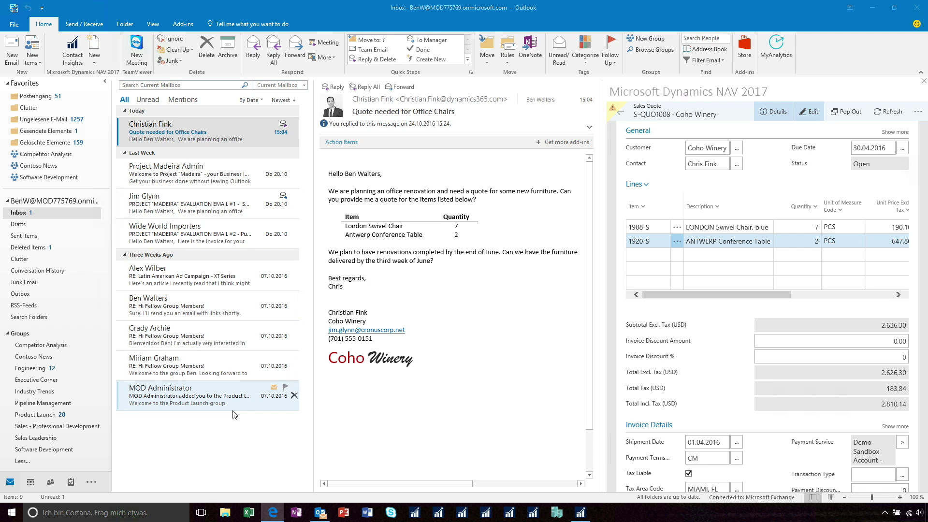
Close the Sales Quote PDF tab in Edge to reveal the NAV home page.
{"action": "left_click", "coordinate": [269, 508]}
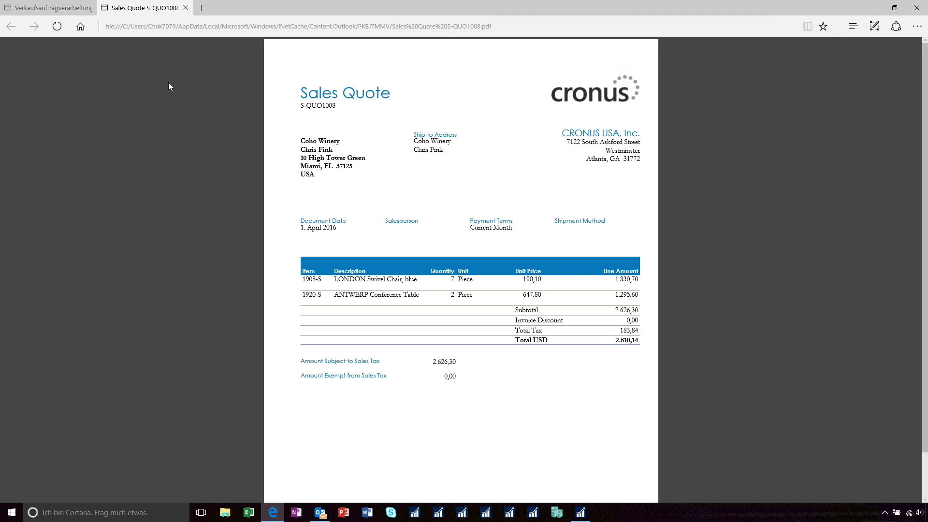
{"action": "left_click", "coordinate": [186, 9]}
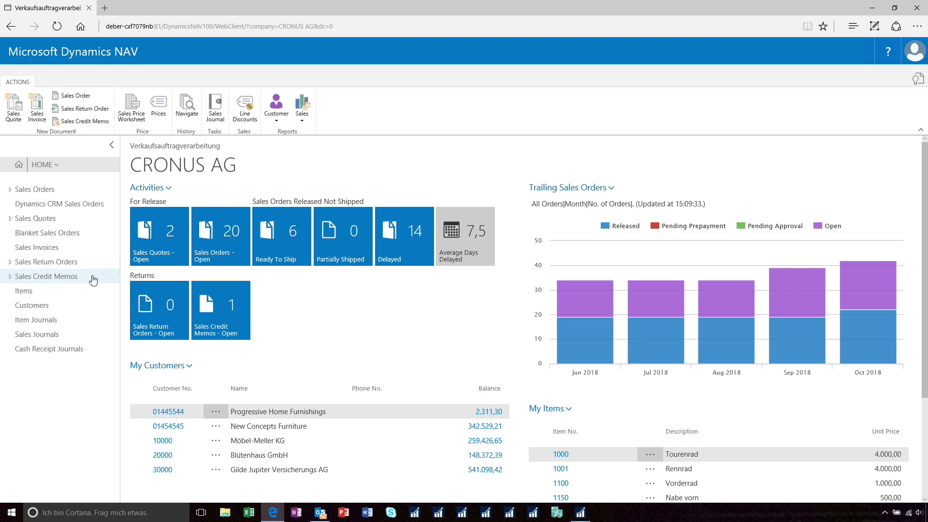
Show the Items list as compact picture tiles and open the LONDON Schreibtischstuhl item card.
{"action": "left_click", "coordinate": [21, 291]}
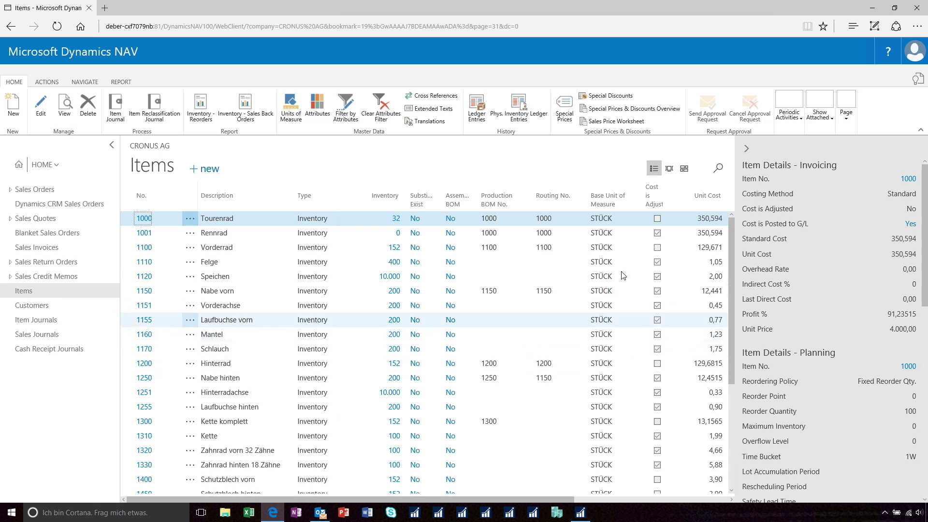
{"action": "left_click", "coordinate": [670, 169]}
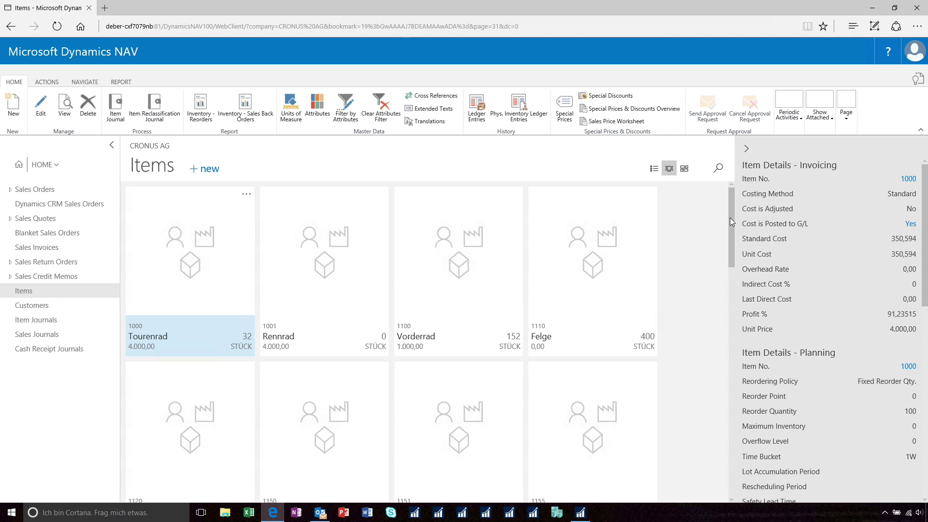
{"action": "left_click", "coordinate": [729, 290]}
{"action": "left_click_drag", "start_coordinate": [730, 289], "coordinate": [732, 364]}
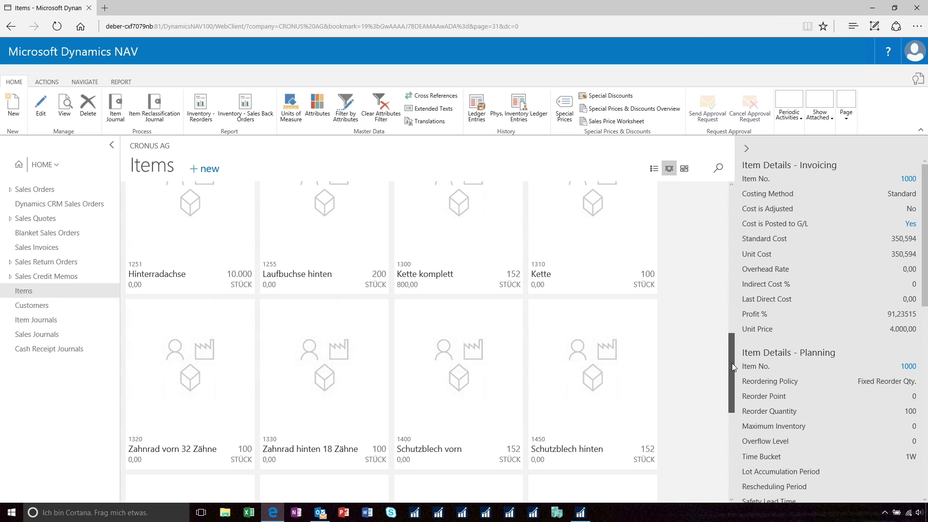
{"action": "scroll", "coordinate": [732, 366], "scroll_direction": "down", "scroll_amount": 4}
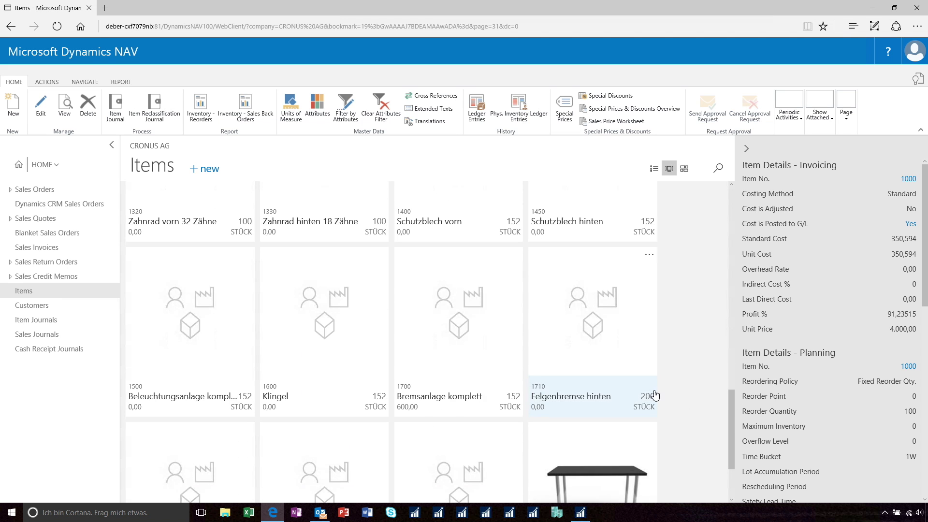
{"action": "scroll", "coordinate": [655, 396], "scroll_direction": "down", "scroll_amount": 4}
{"action": "scroll", "coordinate": [655, 396], "scroll_direction": "down", "scroll_amount": 5}
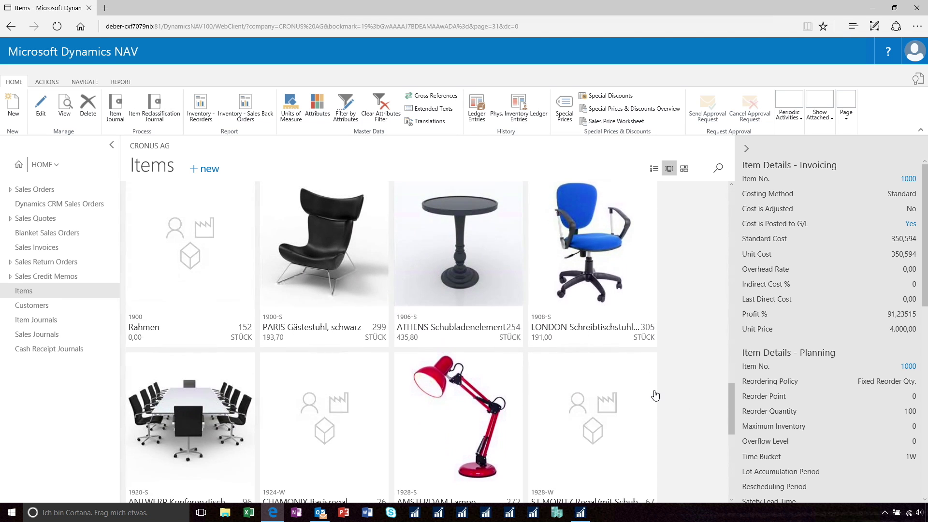
{"action": "scroll", "coordinate": [656, 396], "scroll_direction": "down", "scroll_amount": 4}
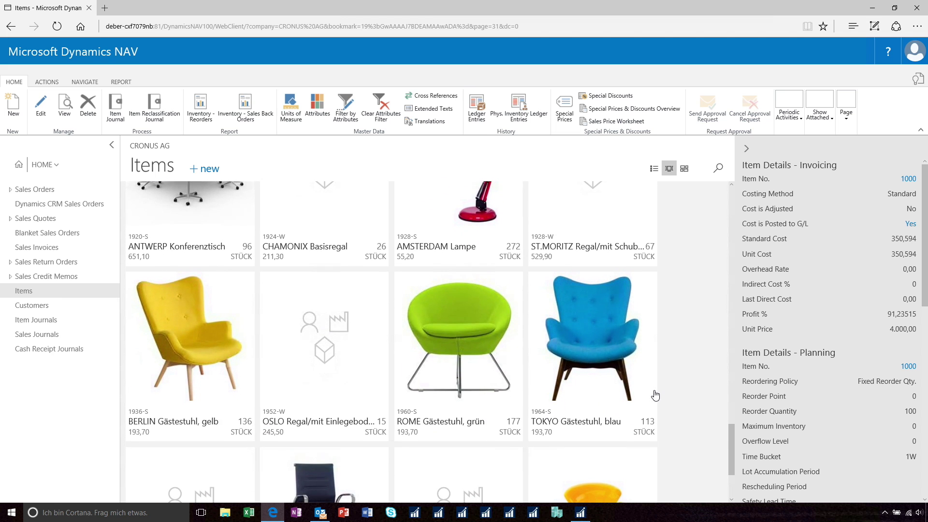
{"action": "left_click", "coordinate": [685, 170]}
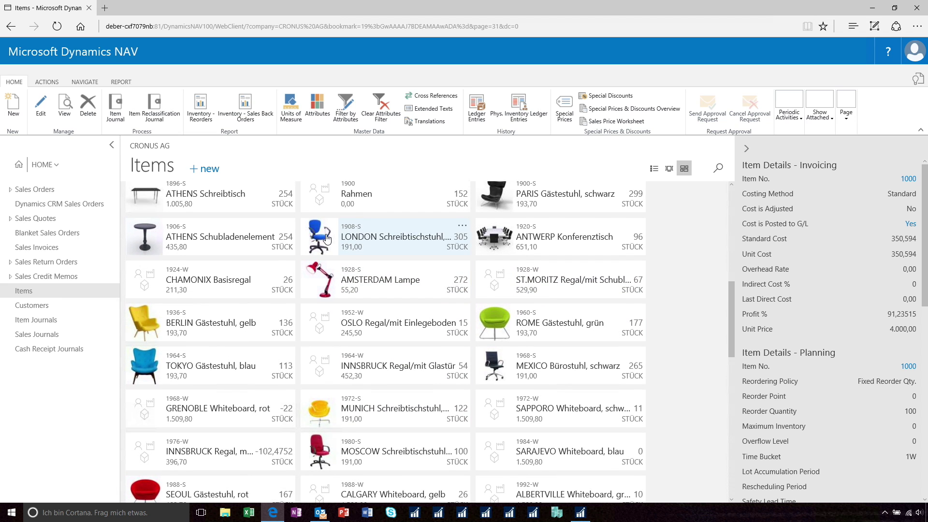
{"action": "left_click", "coordinate": [326, 239]}
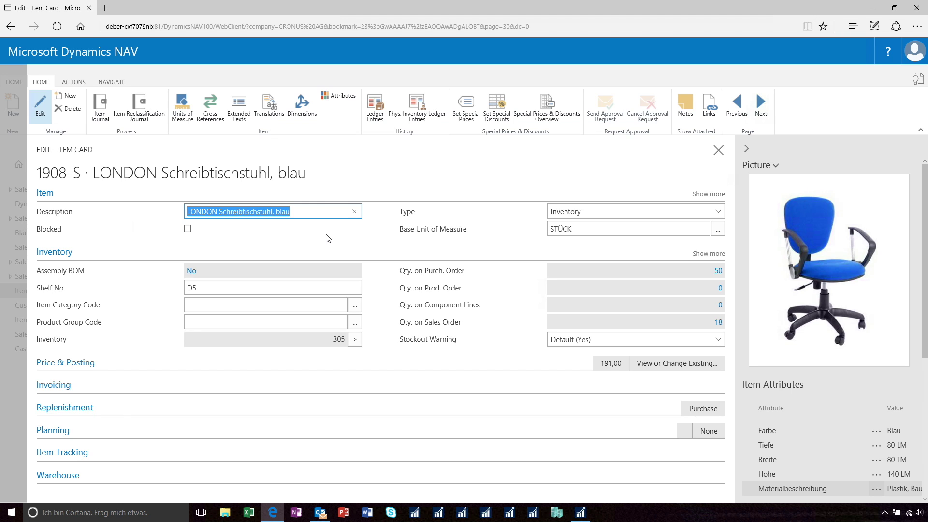
Close the 1908-S LONDON Schreibtischstuhl, blau item card after reviewing it.
{"action": "left_click", "coordinate": [720, 152]}
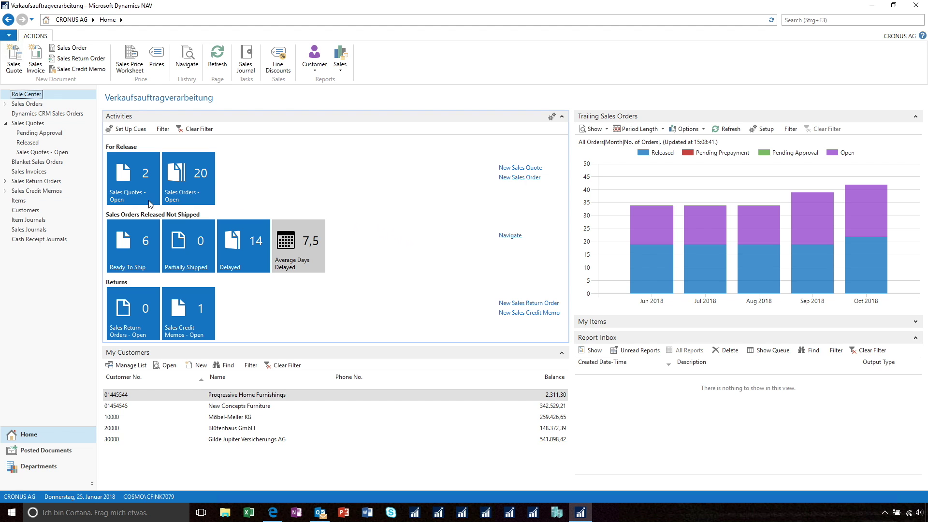
Open the Items list and the 1900-S PARIS Gästestuhl, schwarz item card.
{"action": "left_click", "coordinate": [47, 203]}
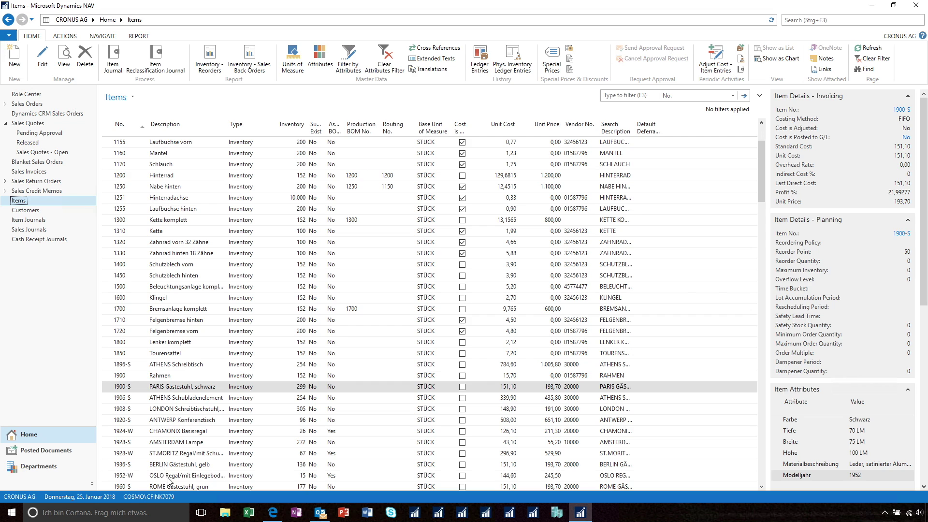
{"action": "double_click", "coordinate": [189, 387]}
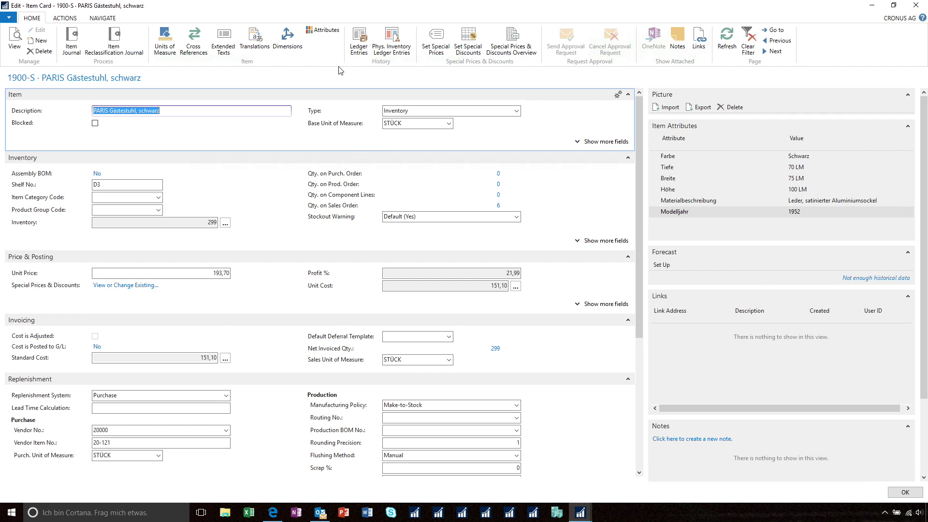
Open the PARIS chair's attribute values, add an empty row, and open the Select - Item Attributes list.
{"action": "left_click", "coordinate": [323, 34]}
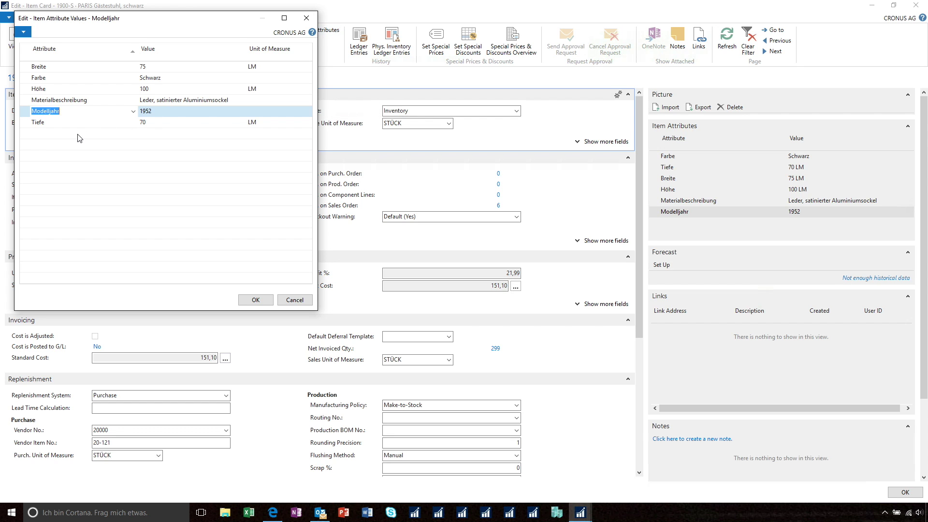
{"action": "left_click", "coordinate": [94, 135]}
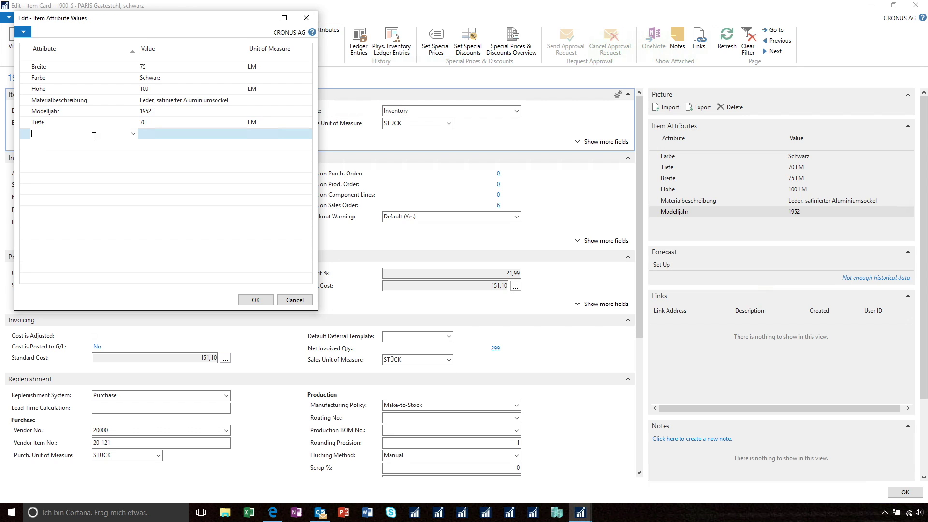
{"action": "left_click", "coordinate": [133, 134]}
{"action": "left_click", "coordinate": [64, 245]}
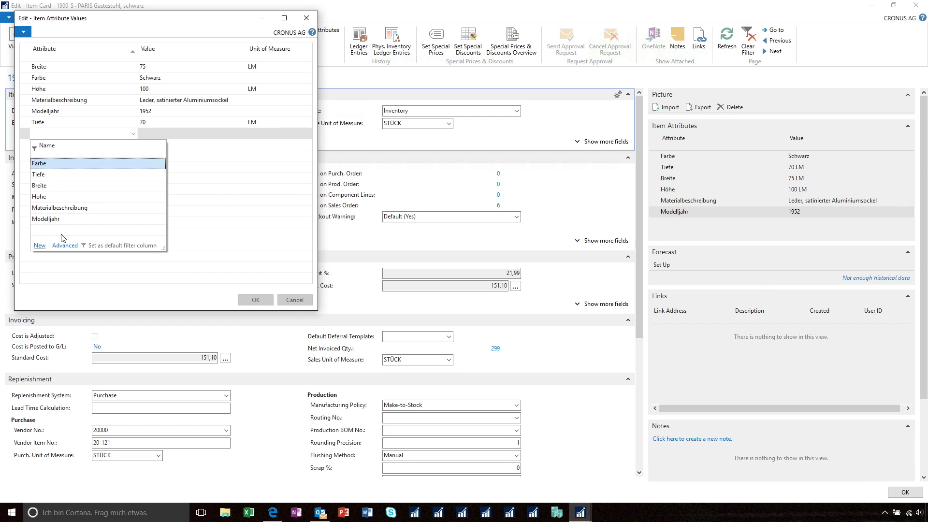
Name the new attribute Color and open its value list.
{"action": "type", "text": "Color"}
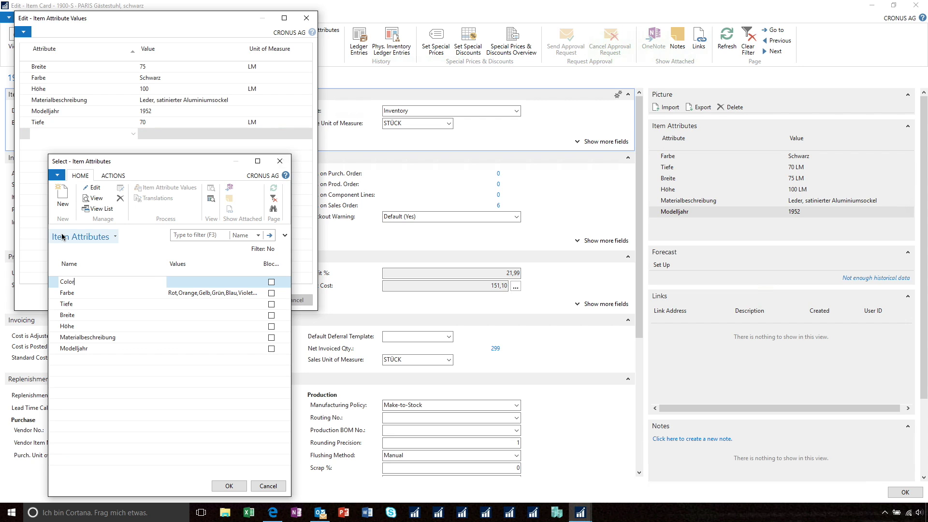
{"action": "key", "text": "Tab"}
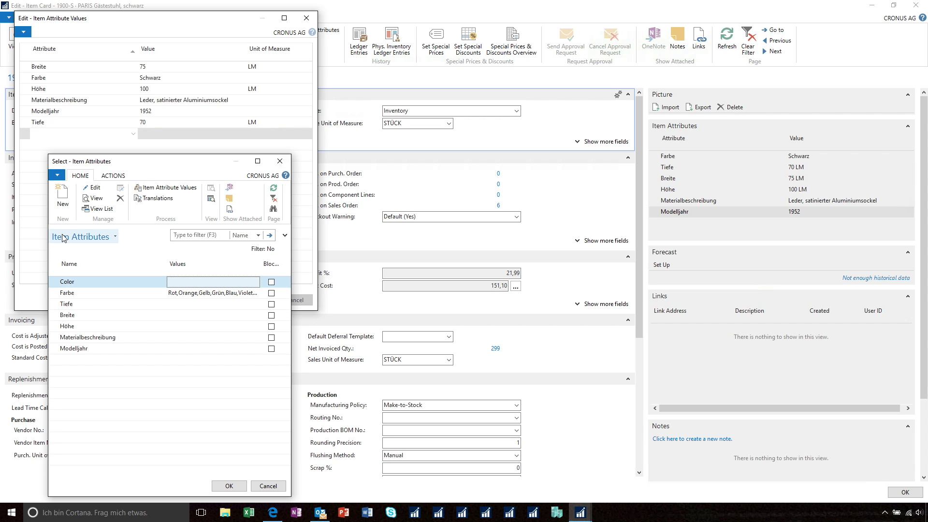
{"action": "left_click", "coordinate": [190, 284]}
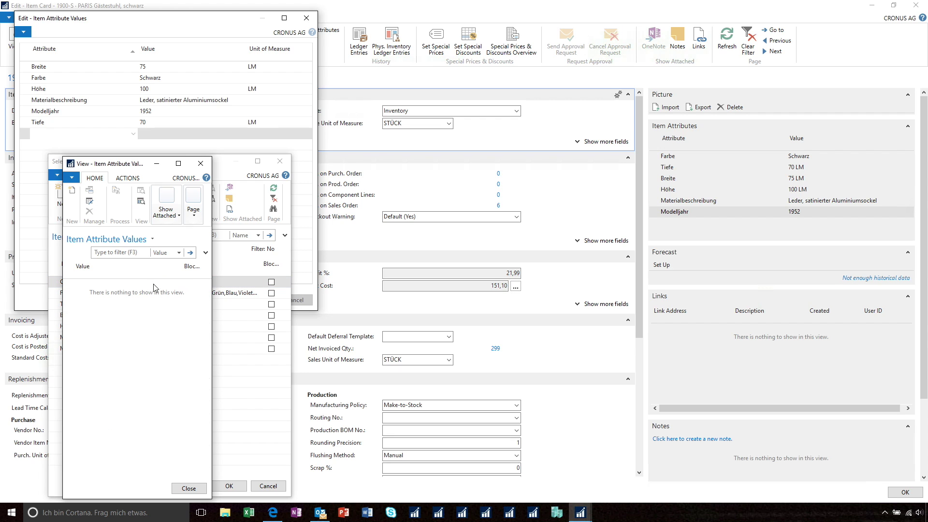
Add the values Red, Green and Blue, then confirm both windows.
{"action": "left_click", "coordinate": [71, 193]}
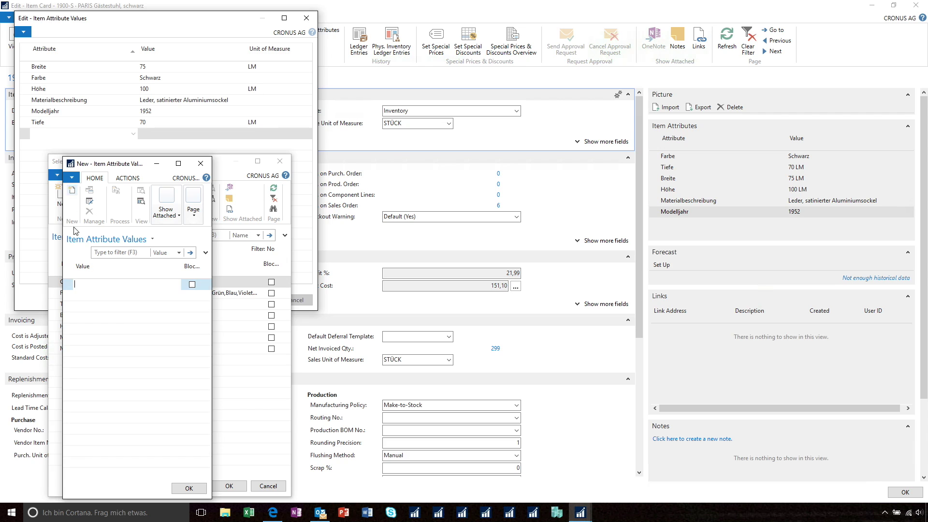
{"action": "type", "text": "Red"}
{"action": "key", "text": "Return"}
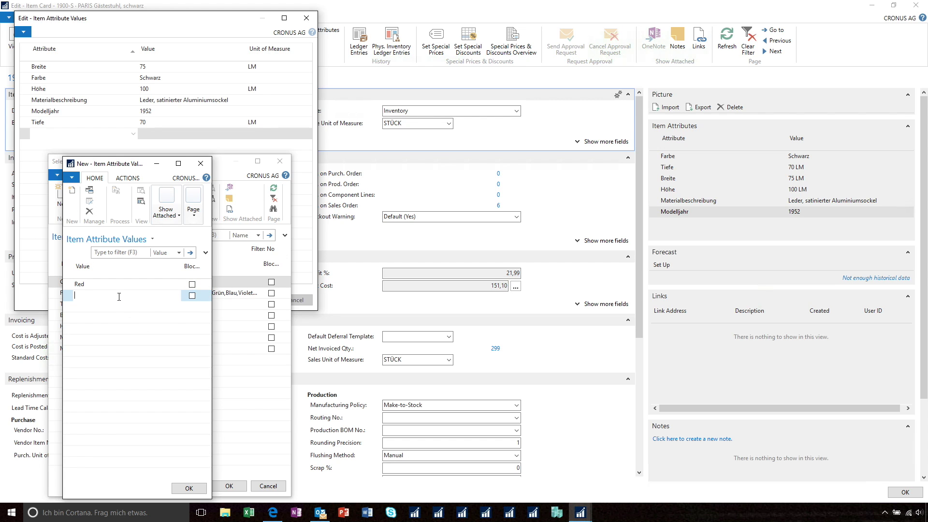
{"action": "type", "text": "Green"}
{"action": "key", "text": "Return"}
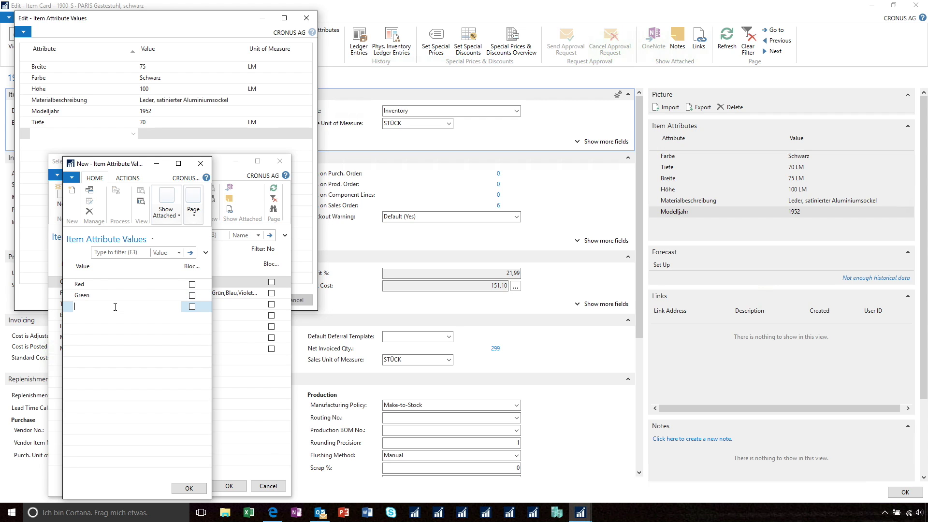
{"action": "type", "text": "Blue"}
{"action": "left_click", "coordinate": [106, 287]}
{"action": "left_click", "coordinate": [189, 487]}
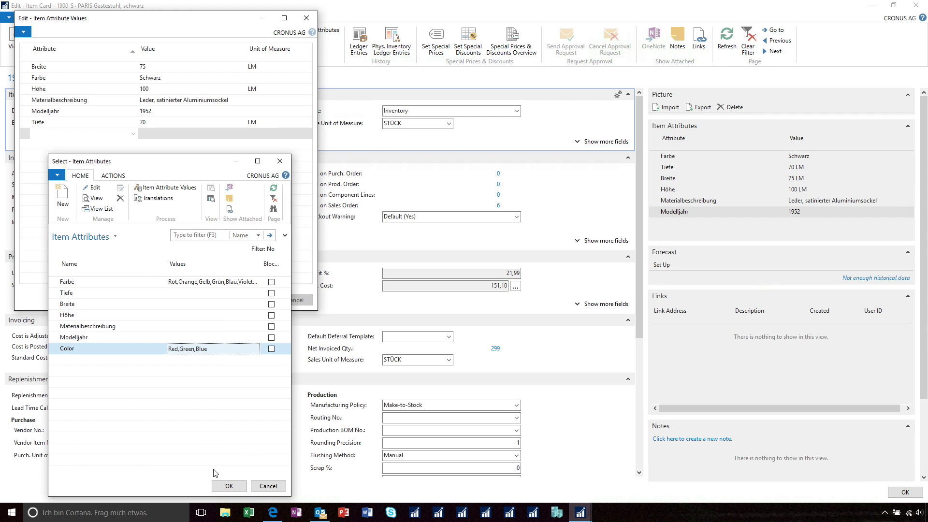
{"action": "left_click", "coordinate": [229, 486]}
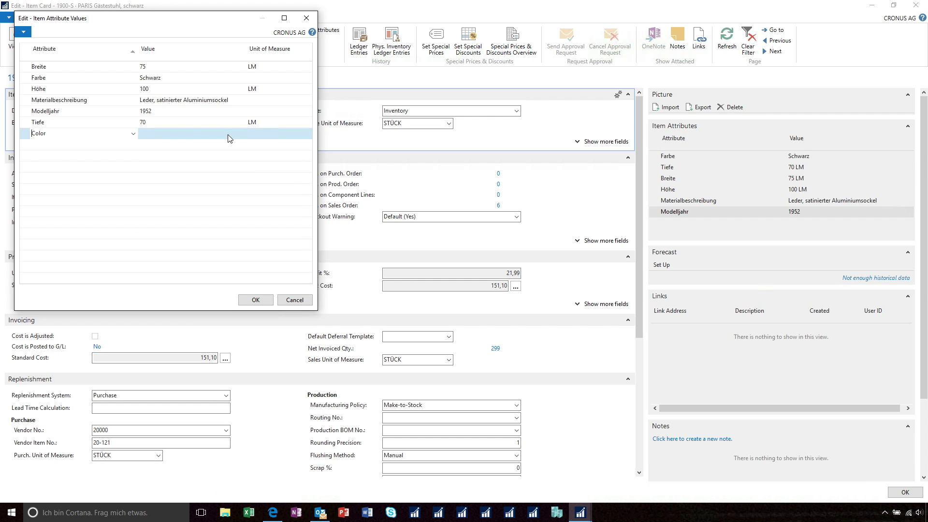
Set the PARIS Gästestuhl, schwarz Color attribute value to Green and save the attribute values.
{"action": "left_click", "coordinate": [204, 135]}
{"action": "left_click", "coordinate": [241, 134]}
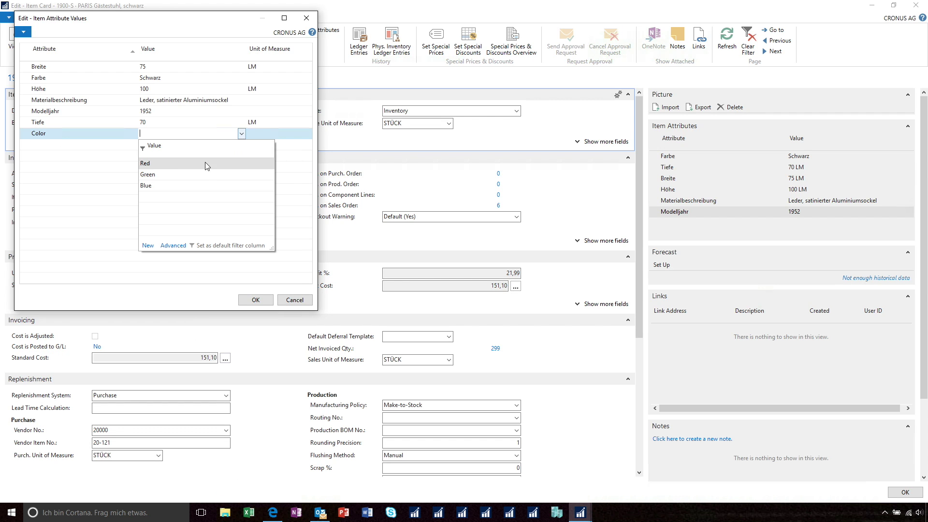
{"action": "left_click", "coordinate": [153, 174]}
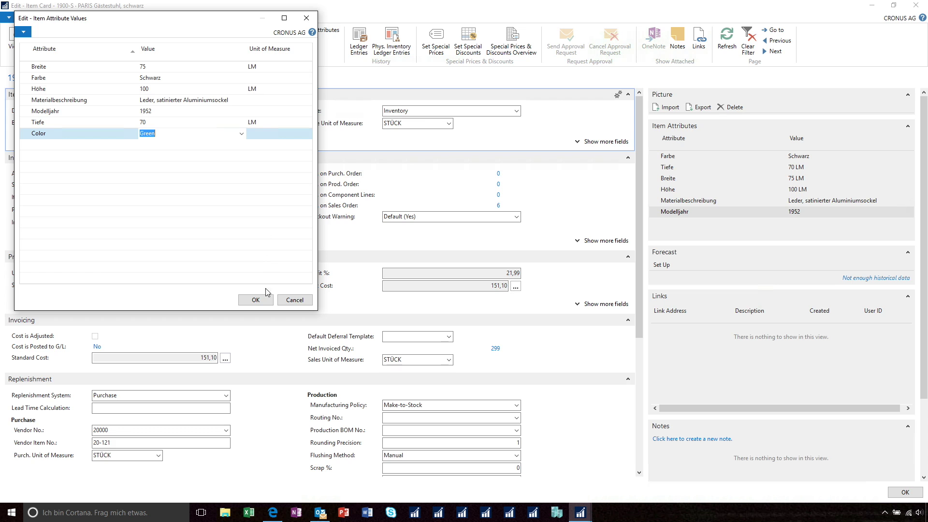
{"action": "left_click", "coordinate": [252, 300]}
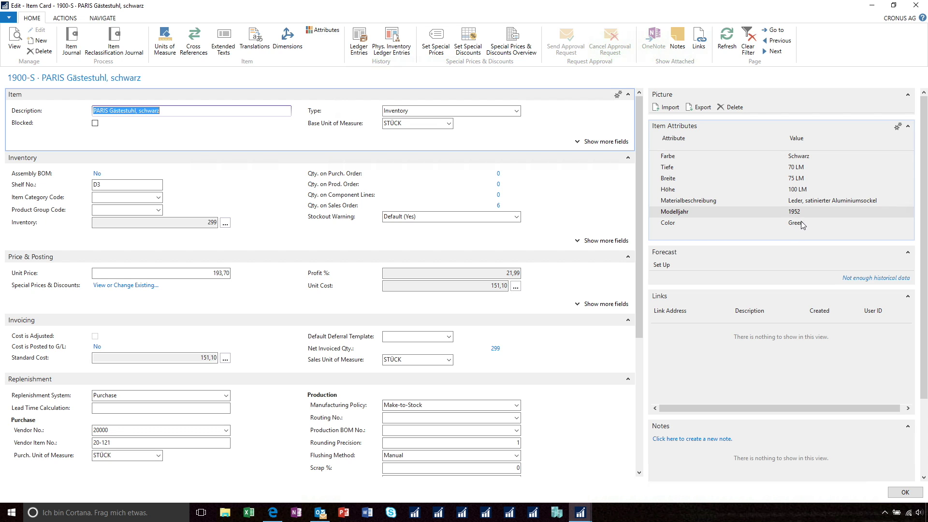
Close the item card, find Assisted Setup via an 'assis' search, and launch Geschäftsdaten migrieren.
{"action": "left_click", "coordinate": [916, 7]}
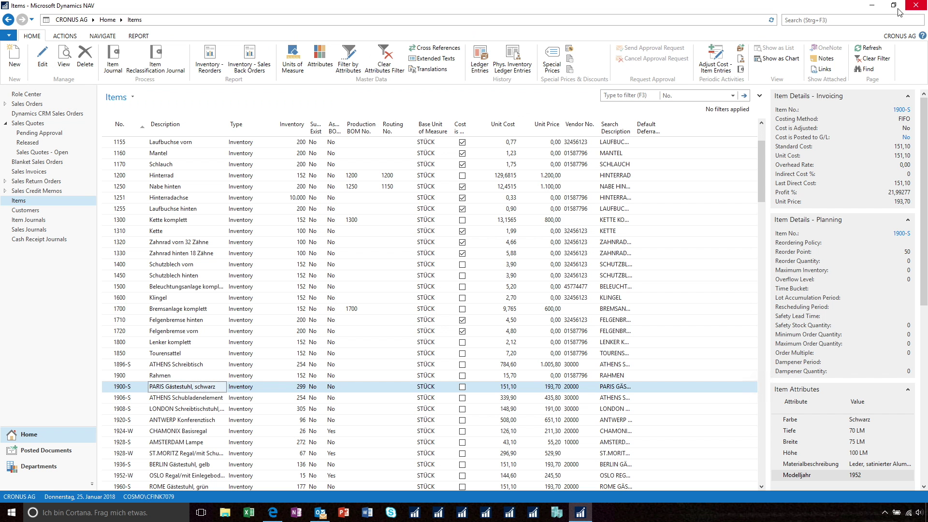
{"action": "left_click", "coordinate": [805, 20]}
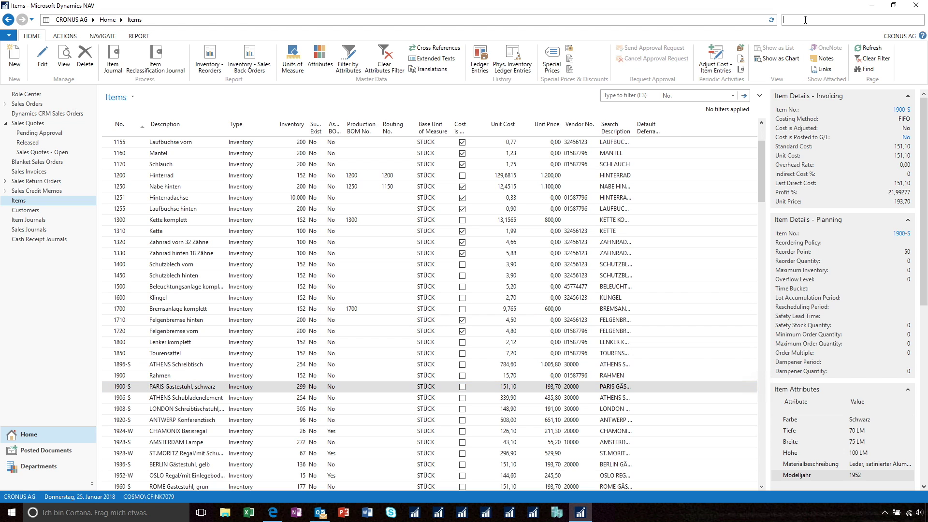
{"action": "type", "text": "assis"}
{"action": "left_click", "coordinate": [712, 32]}
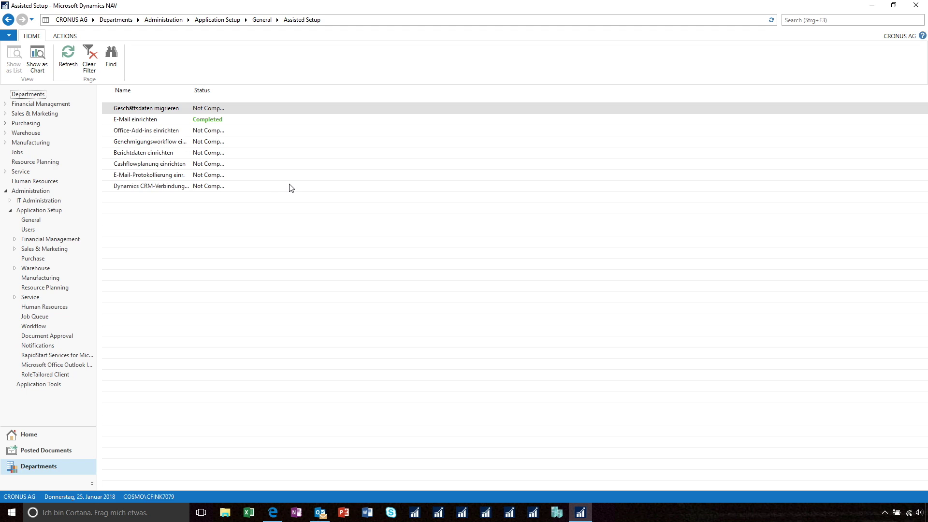
{"action": "left_click_drag", "start_coordinate": [191, 91], "coordinate": [291, 91]}
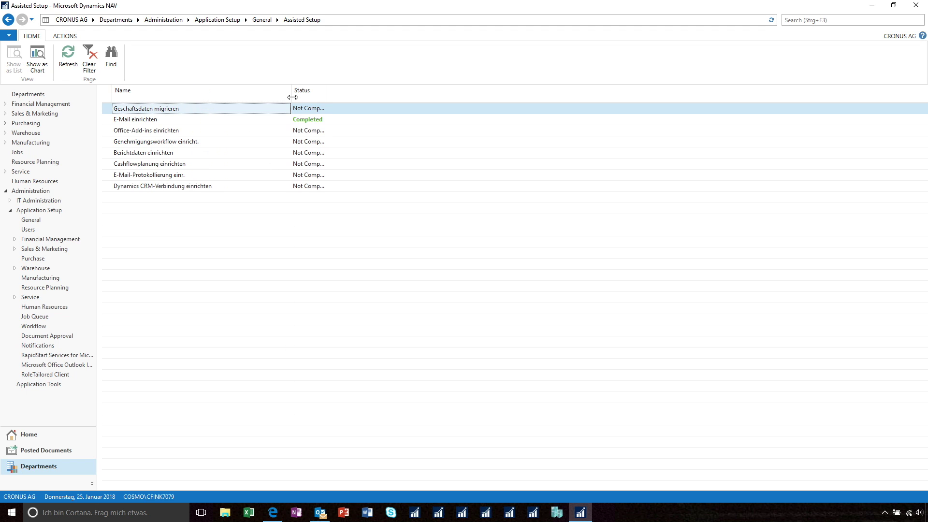
{"action": "left_click", "coordinate": [177, 109]}
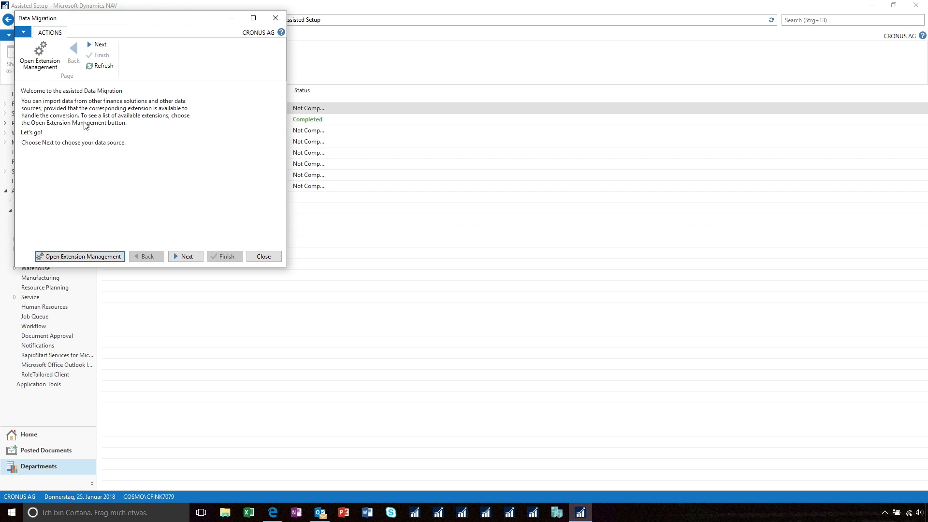
Set the migration data source to Import from QuickBooks (IIF) from the Data Migrators lookup.
{"action": "left_click", "coordinate": [186, 256]}
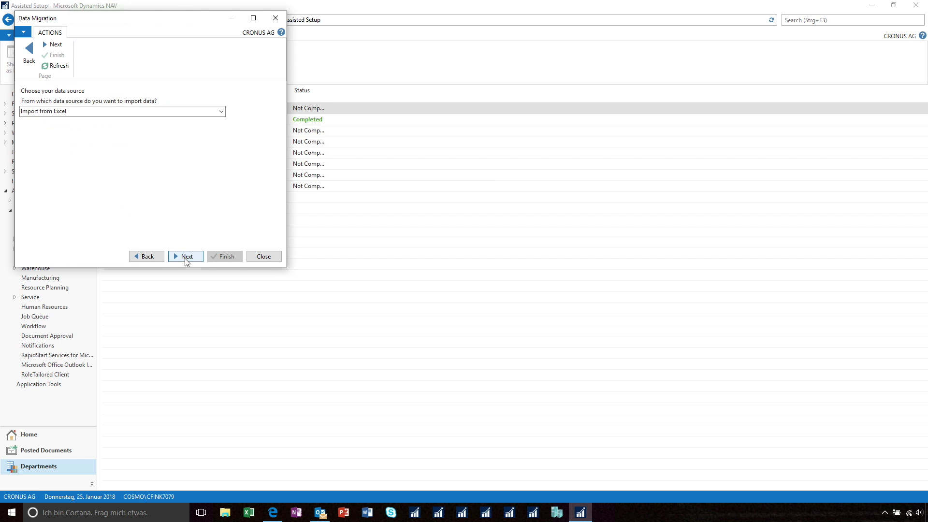
{"action": "left_click", "coordinate": [222, 112]}
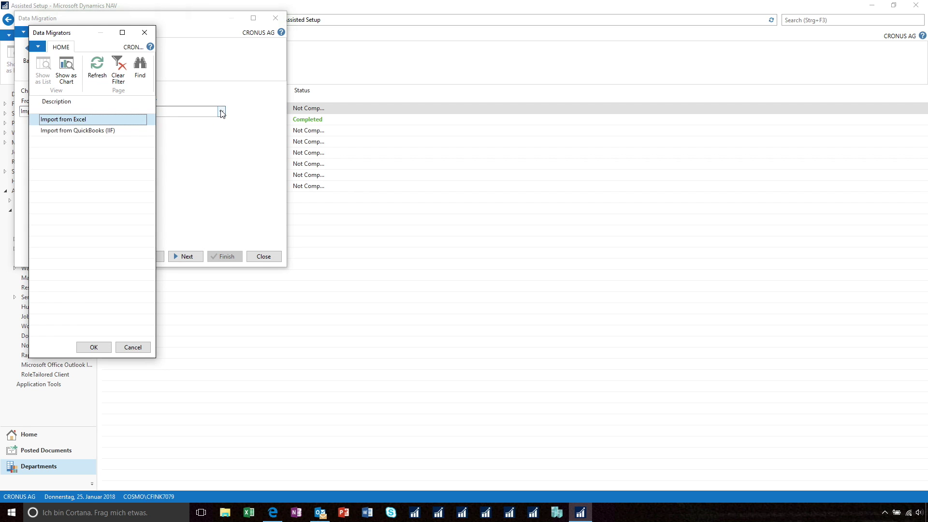
{"action": "left_click", "coordinate": [90, 131]}
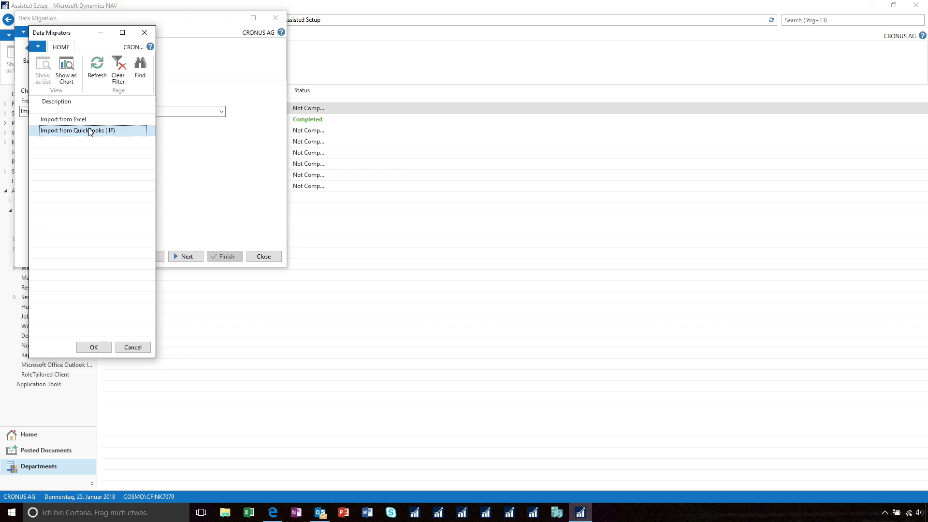
{"action": "double_click", "coordinate": [89, 131]}
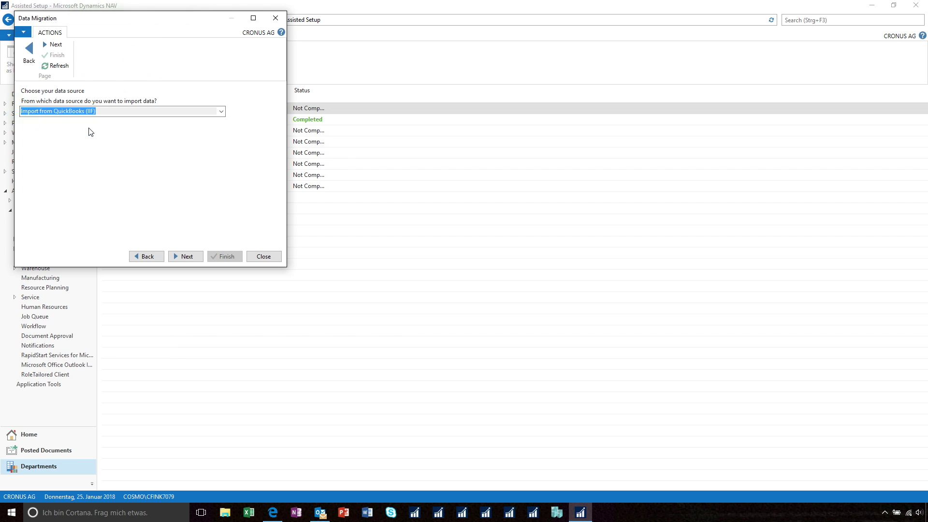
Advance to the QuickBooks upload page, then exit the unfinished migration and return Home.
{"action": "left_click", "coordinate": [187, 257]}
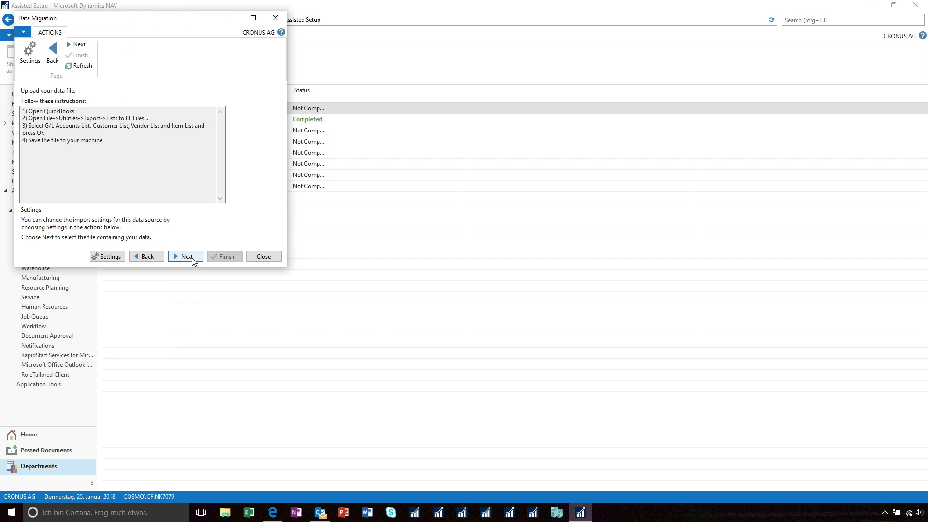
{"action": "left_click", "coordinate": [192, 259]}
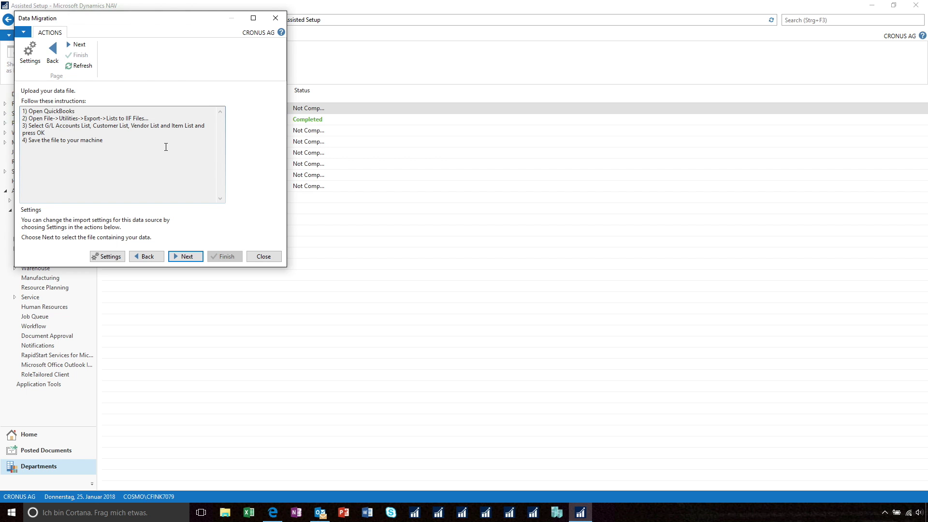
{"action": "left_click", "coordinate": [264, 258]}
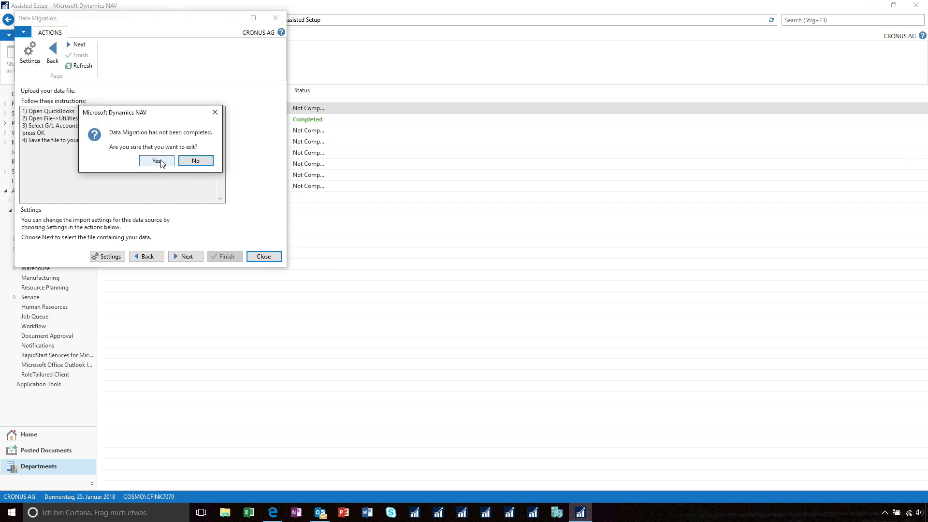
{"action": "left_click", "coordinate": [157, 161]}
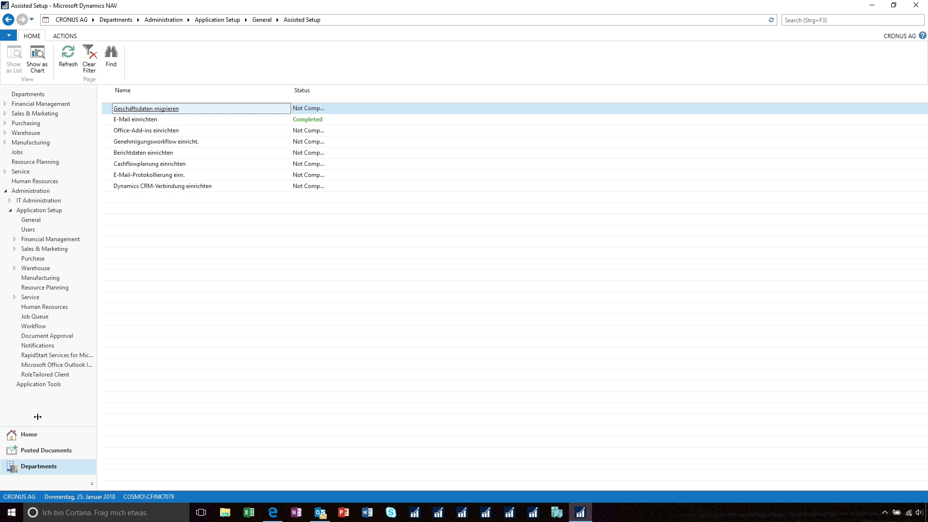
{"action": "left_click", "coordinate": [34, 435]}
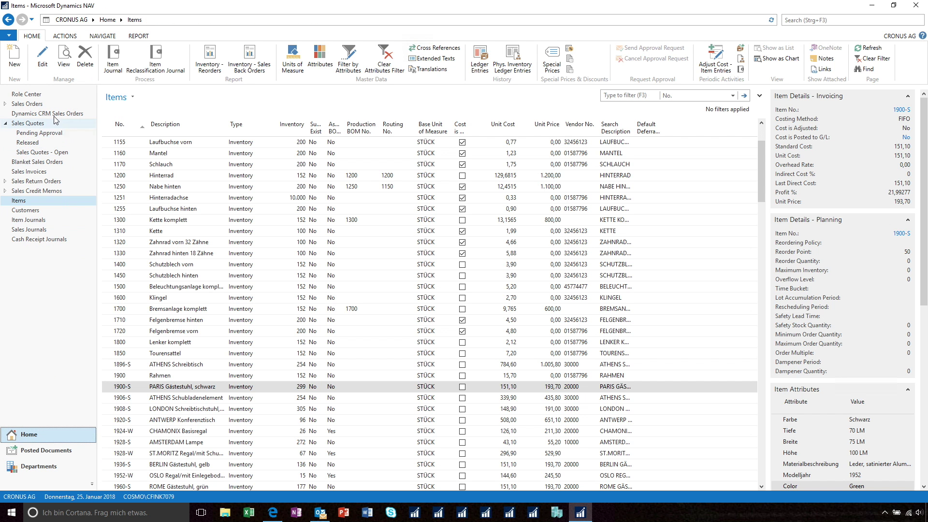
Open the Sales Orders list and display it as a chart.
{"action": "left_click", "coordinate": [28, 104]}
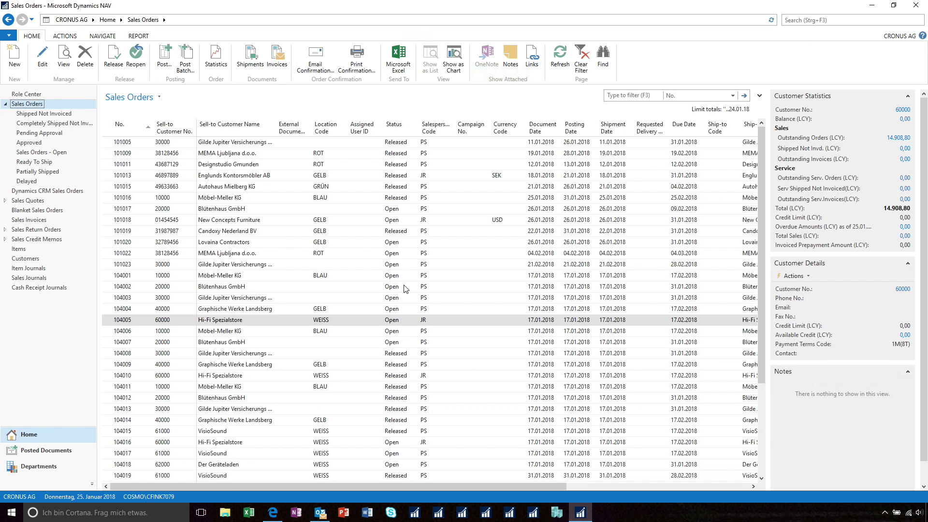
{"action": "left_click", "coordinate": [453, 61]}
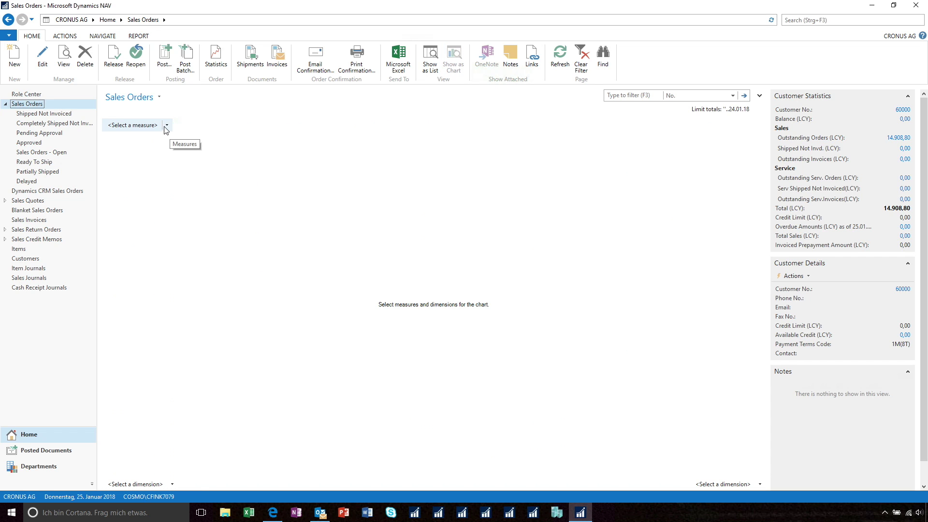
Chart Amount by Location Code and Bill-to Country/Region Code, rotating the 3D view more frontally.
{"action": "left_click", "coordinate": [166, 126]}
{"action": "left_click", "coordinate": [152, 148]}
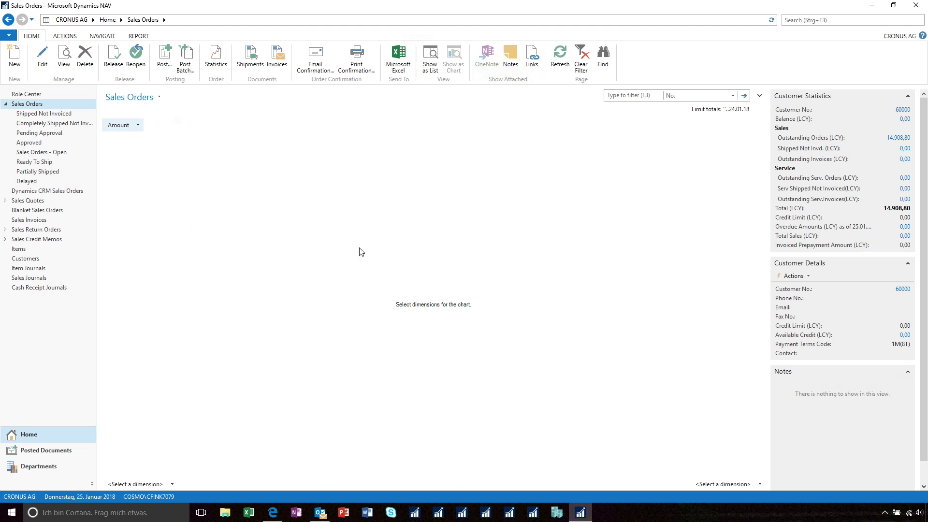
{"action": "left_click", "coordinate": [740, 483]}
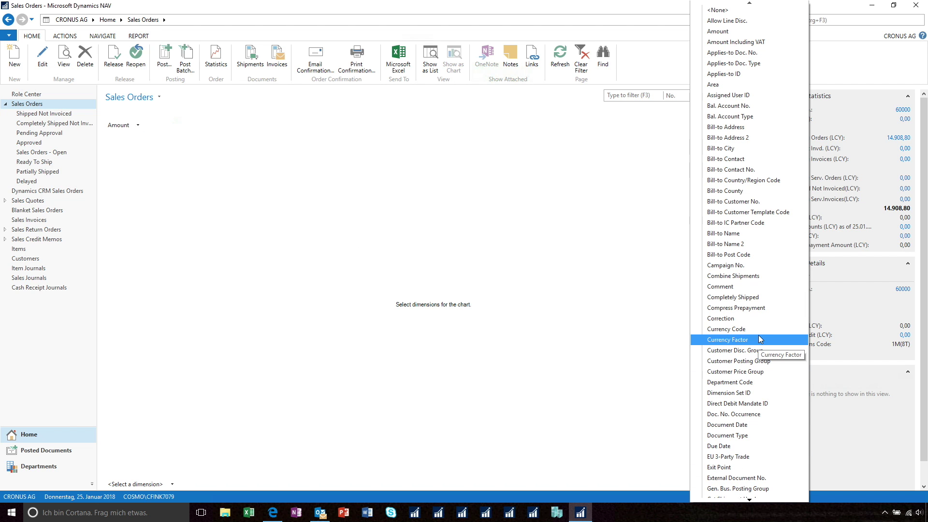
{"action": "scroll", "coordinate": [759, 335], "scroll_direction": "down", "scroll_amount": 7}
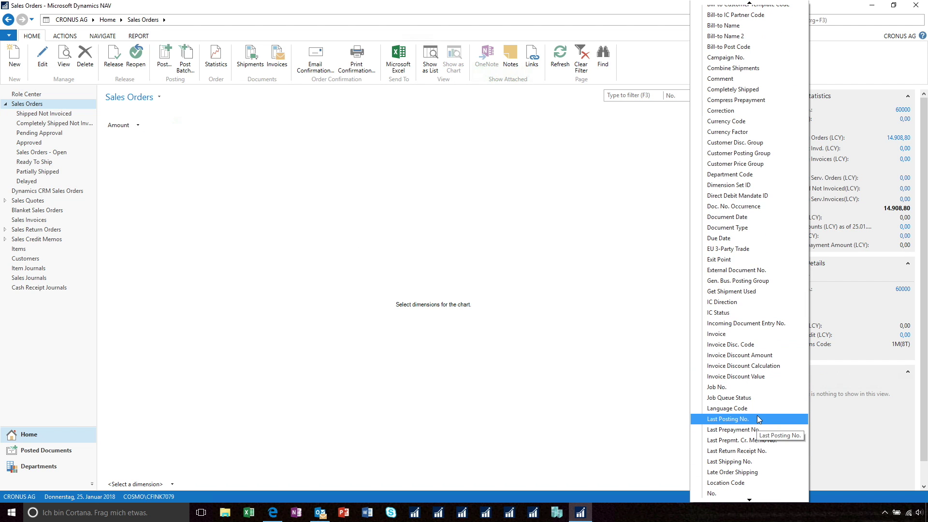
{"action": "left_click", "coordinate": [751, 483]}
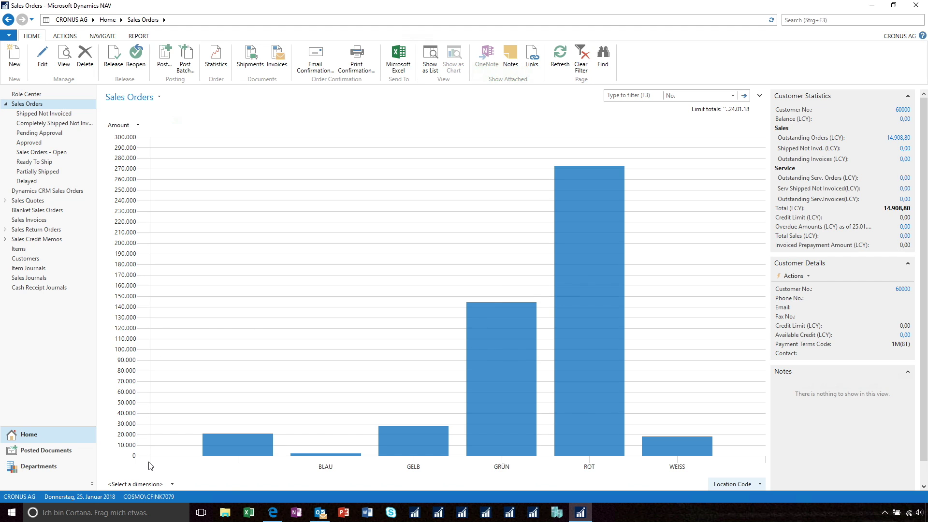
{"action": "left_click", "coordinate": [172, 484]}
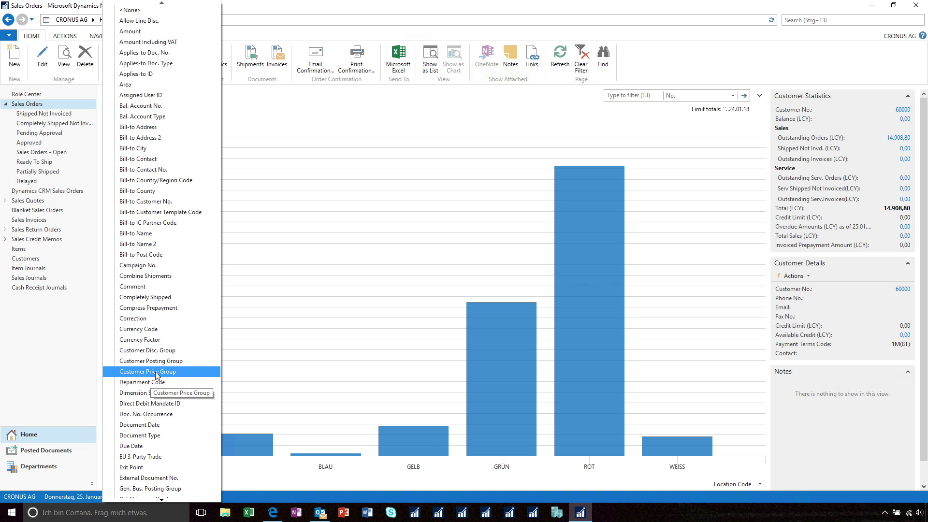
{"action": "left_click", "coordinate": [156, 180]}
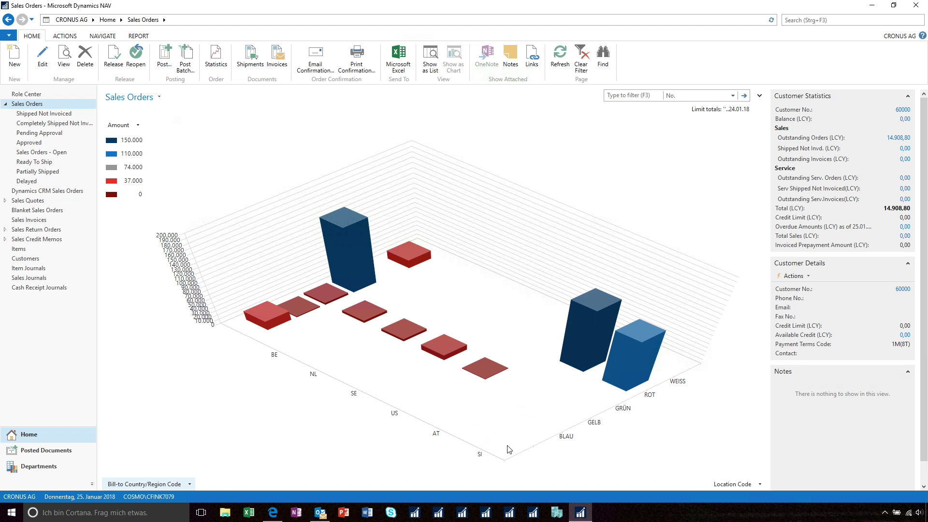
{"action": "left_click_drag", "start_coordinate": [555, 391], "coordinate": [480, 339]}
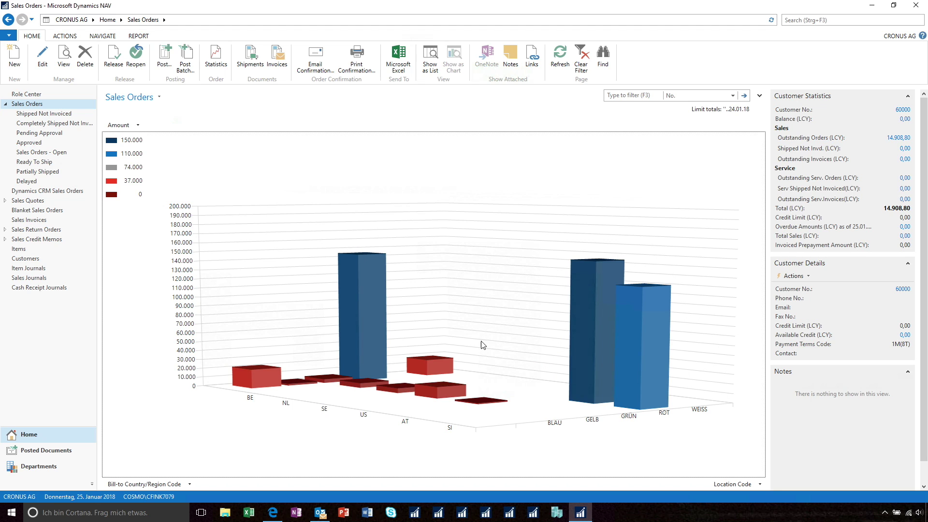
Copy the chart as ID 0001 titled 'Sales Order Chart' and close the customization settings.
{"action": "right_click", "coordinate": [460, 271]}
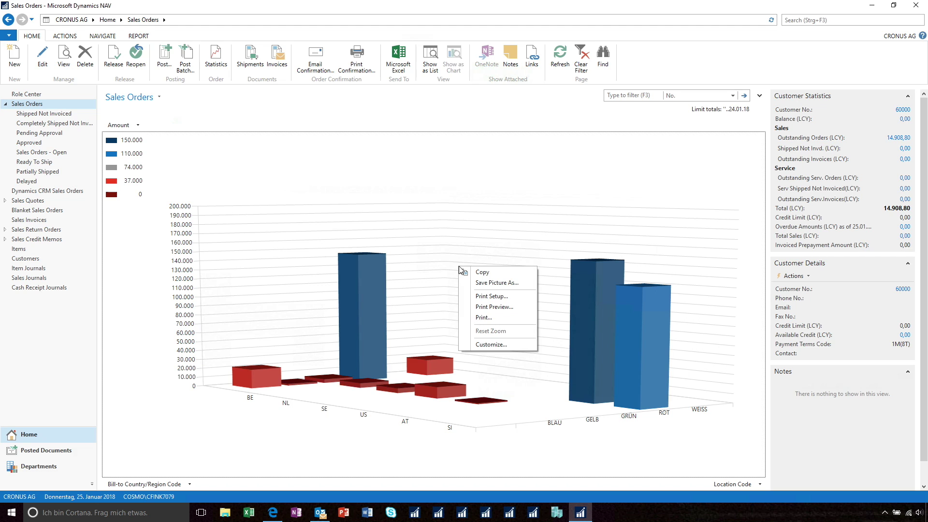
{"action": "left_click", "coordinate": [497, 345]}
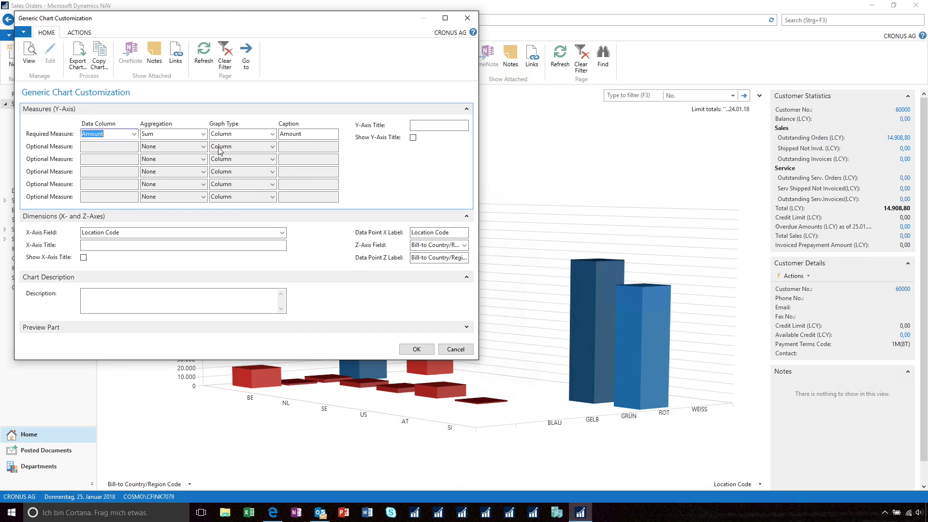
{"action": "left_click", "coordinate": [98, 59]}
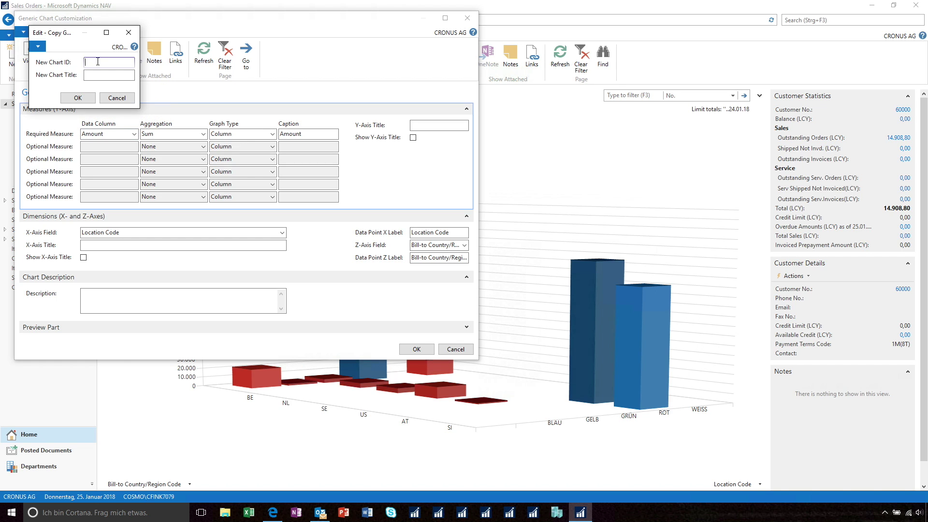
{"action": "type", "text": "0001"}
{"action": "key", "text": "Tab"}
{"action": "type", "text": "S"}
{"action": "type", "text": "s Order Ch"}
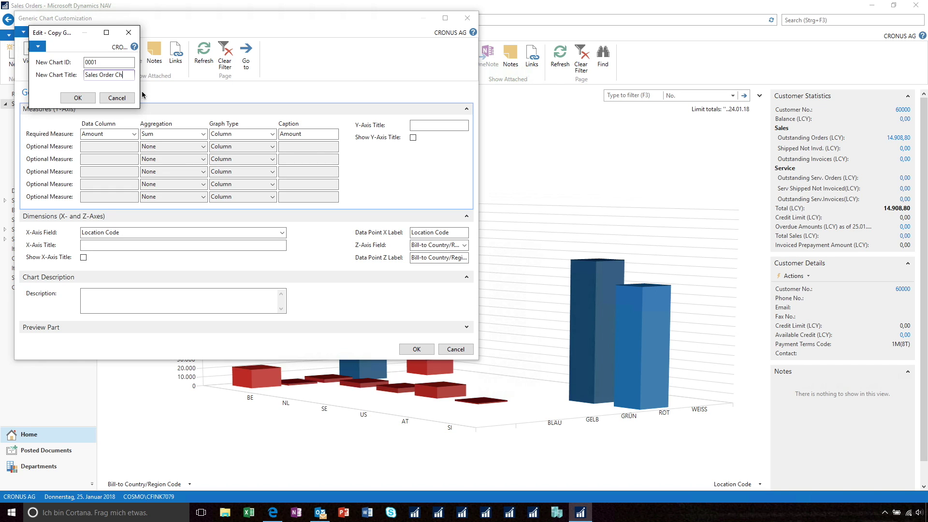
{"action": "type", "text": "art"}
{"action": "left_click", "coordinate": [86, 100]}
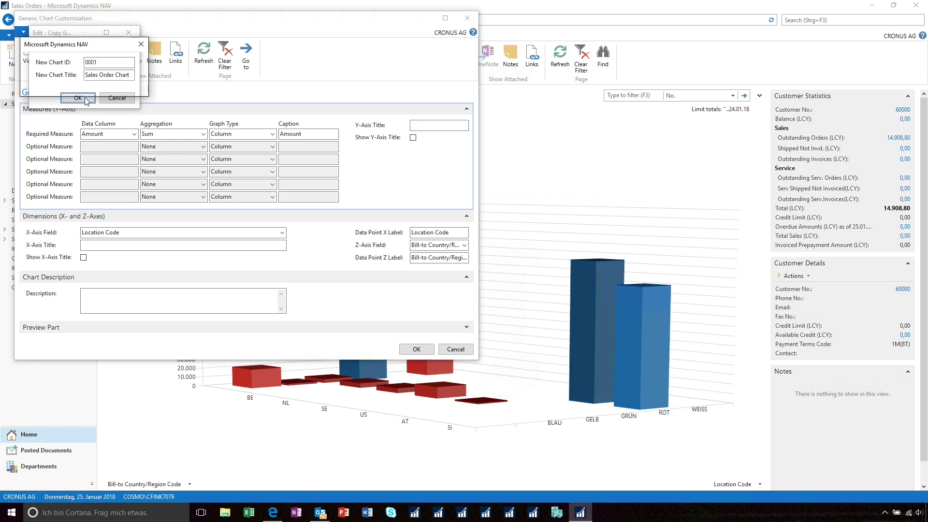
{"action": "left_click", "coordinate": [122, 85]}
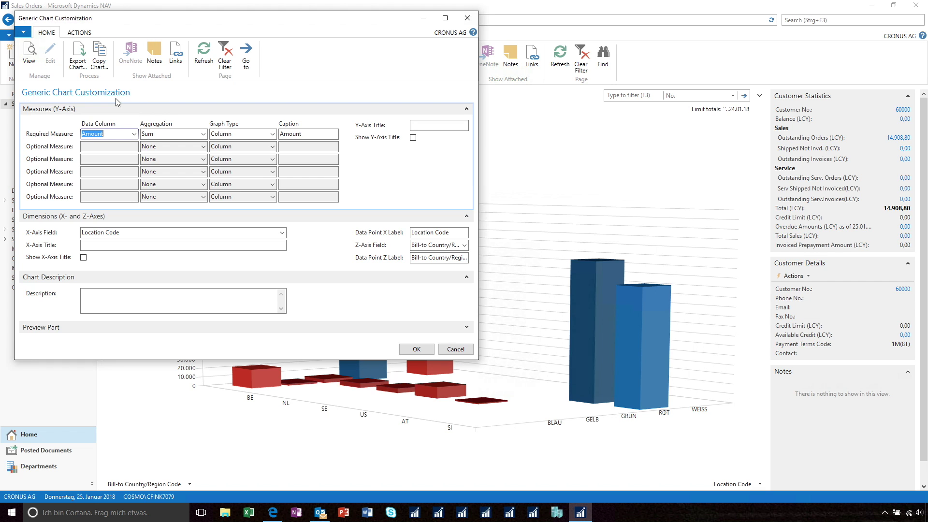
{"action": "left_click", "coordinate": [415, 349]}
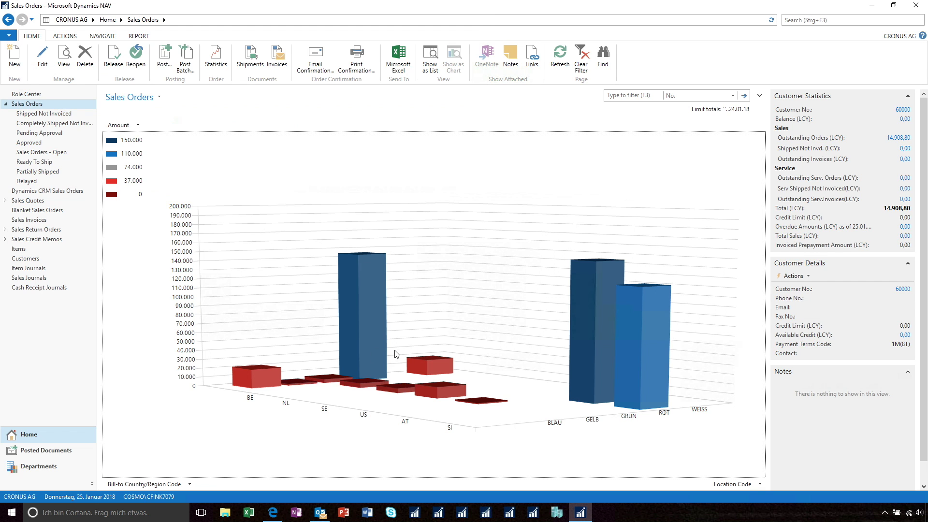
Add a chart part showing 0001 Sales Order Chart to the Role Center layout and apply it.
{"action": "left_click", "coordinate": [27, 95]}
{"action": "left_click", "coordinate": [8, 36]}
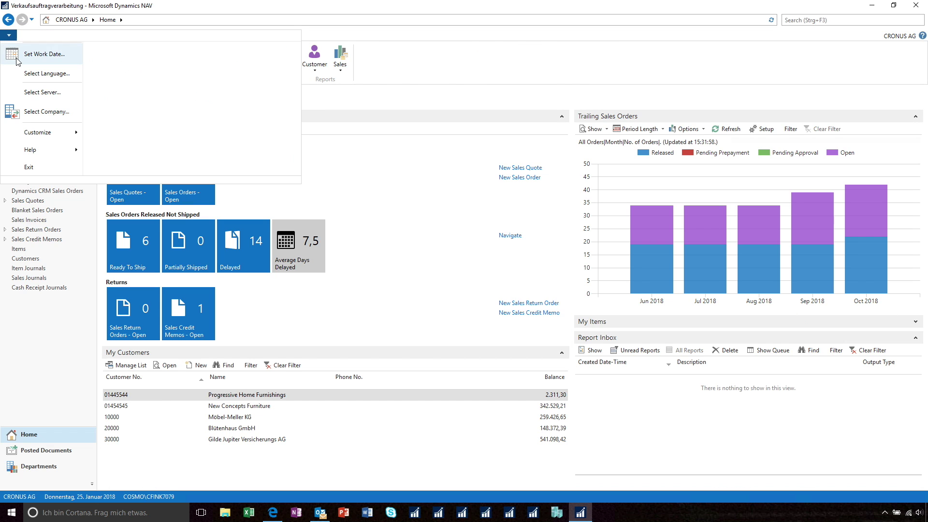
{"action": "mouse_move", "coordinate": [43, 134]}
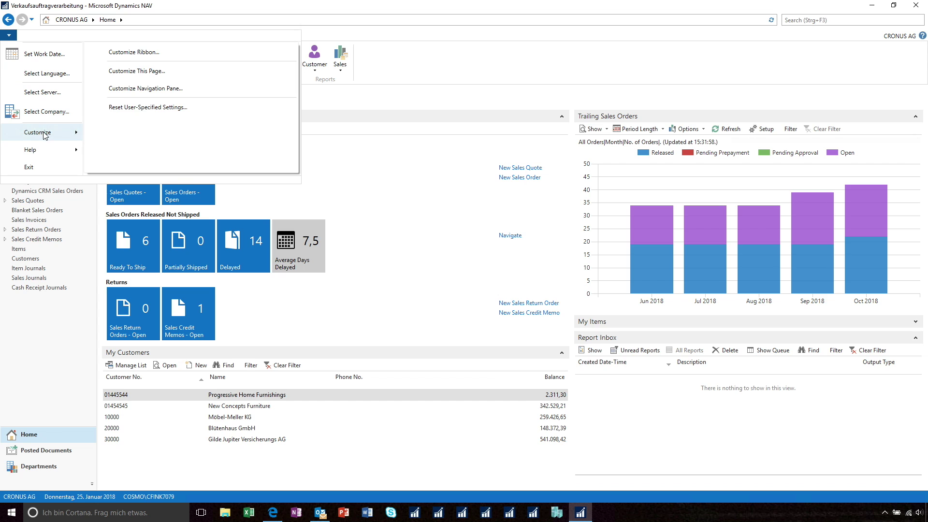
{"action": "left_click", "coordinate": [151, 73]}
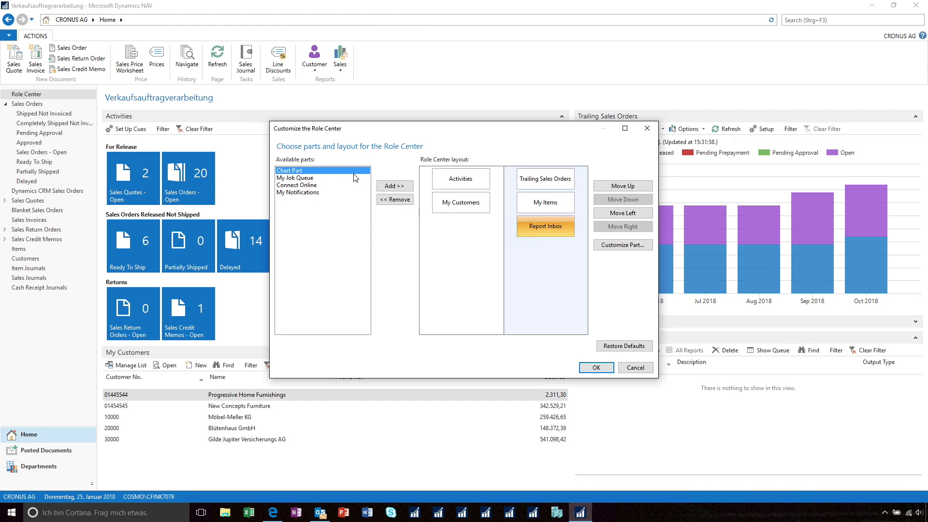
{"action": "left_click", "coordinate": [400, 186]}
{"action": "left_click", "coordinate": [628, 247]}
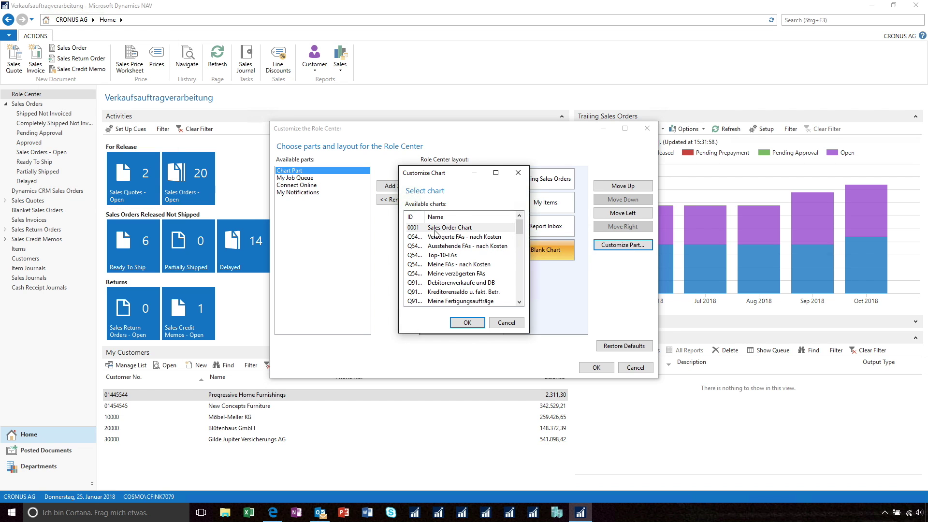
{"action": "left_click", "coordinate": [452, 230]}
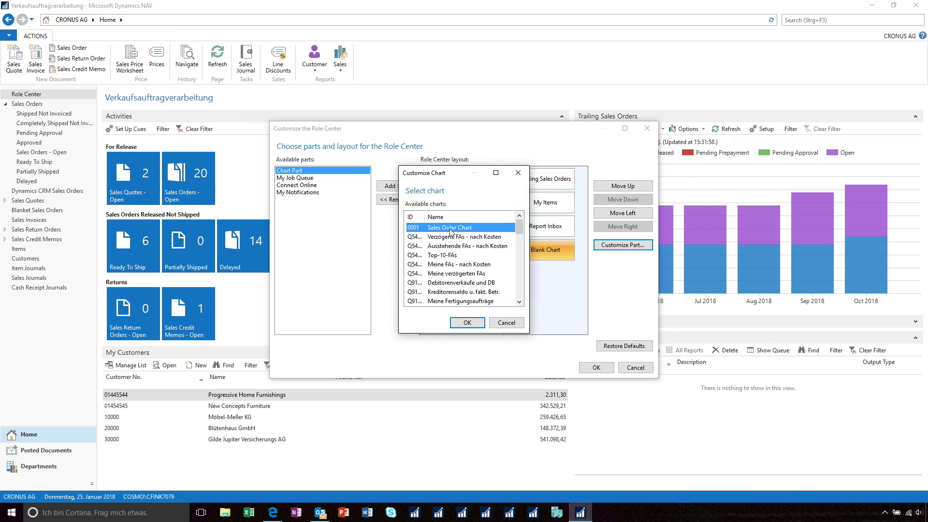
{"action": "left_click", "coordinate": [467, 324]}
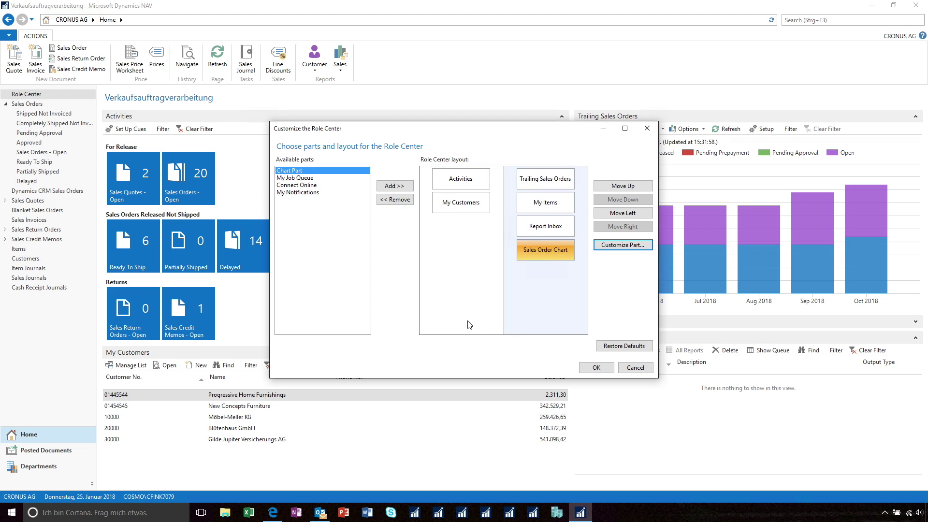
{"action": "left_click", "coordinate": [602, 369]}
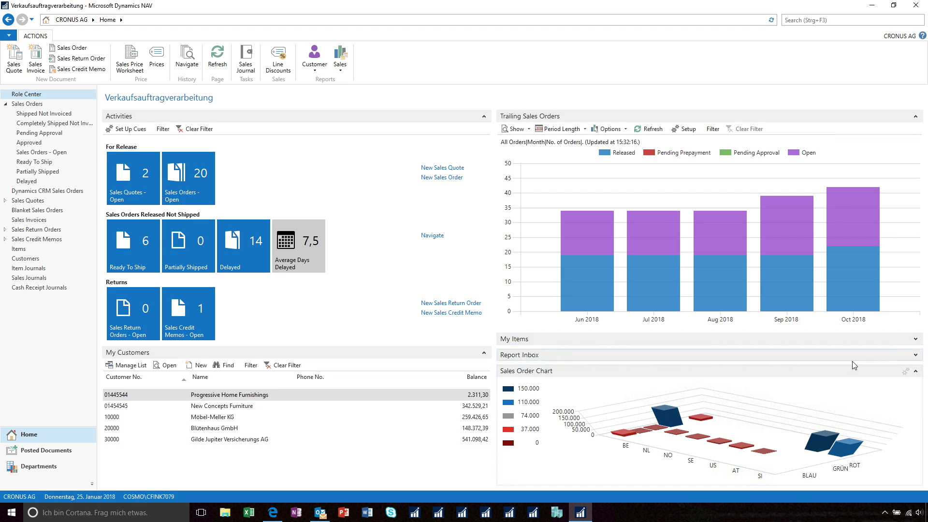
Check the new Sales Order Chart part, open the Items list, then switch to Outlook.
{"action": "left_click", "coordinate": [733, 448]}
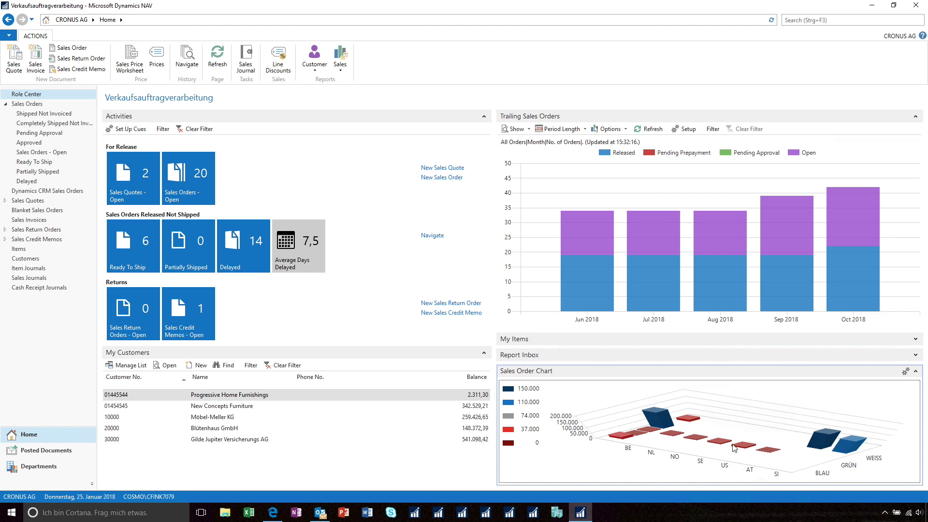
{"action": "mouse_move", "coordinate": [739, 454]}
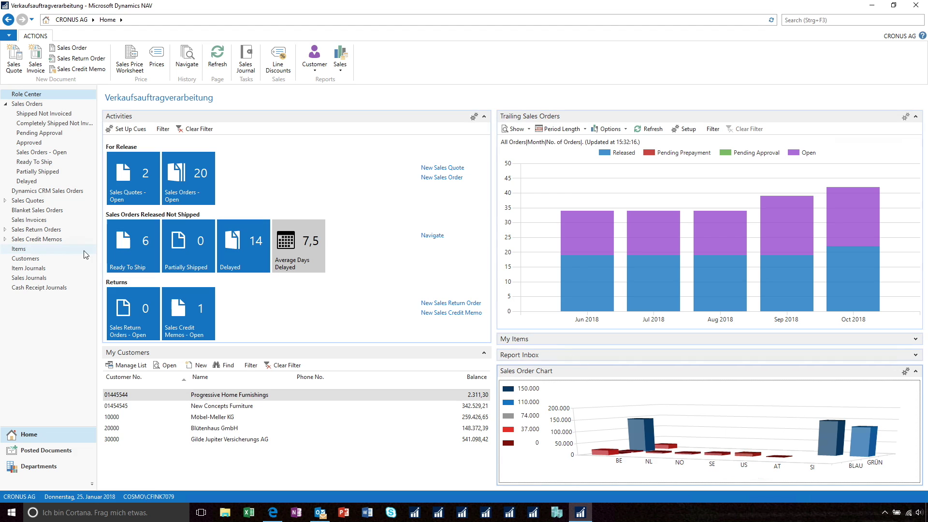
{"action": "left_click", "coordinate": [21, 249]}
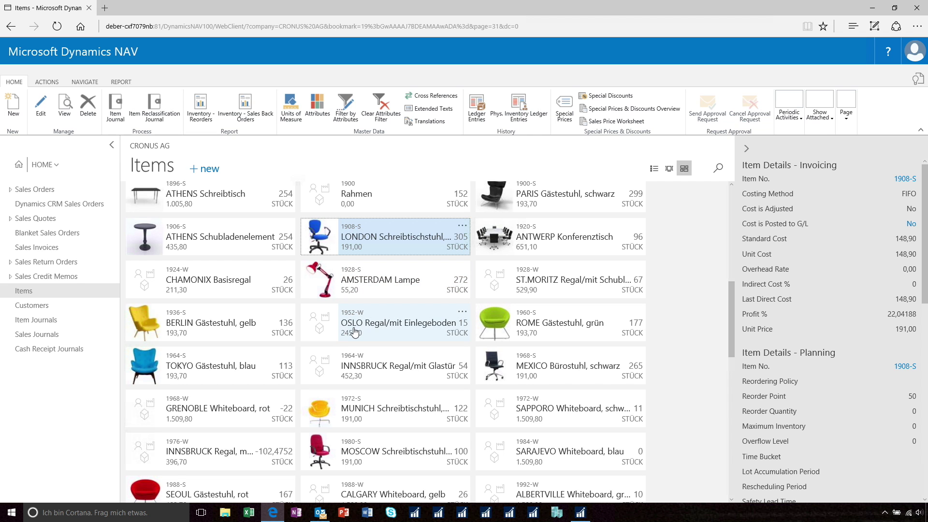
{"action": "left_click", "coordinate": [320, 513]}
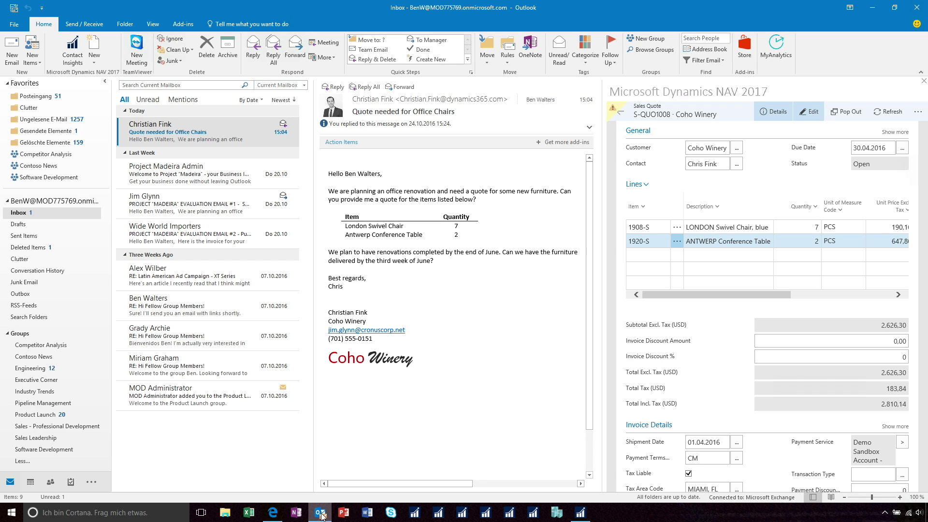